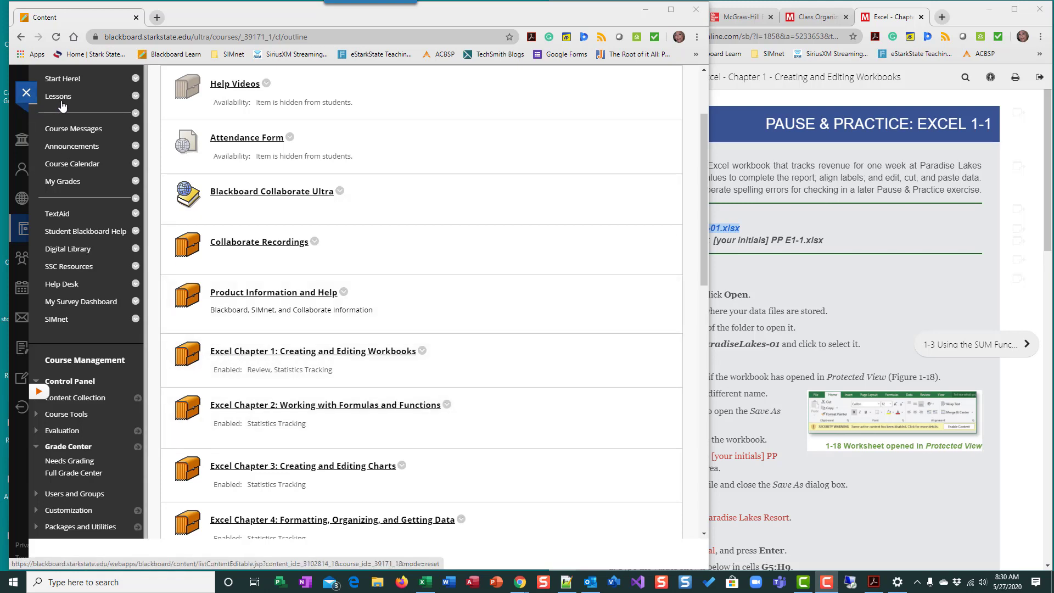
Step: Go to Excel Chapter 1 Assignments and scroll down to the Chapter 1 Pause & Practice drop box
click(280, 358)
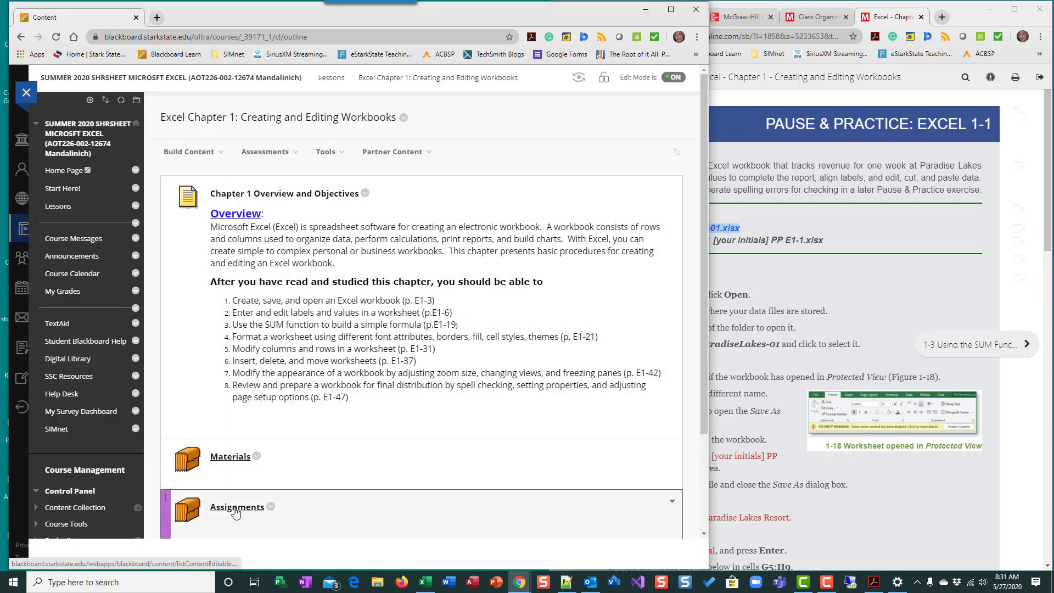
click(237, 508)
scroll(417, 347, down, 5)
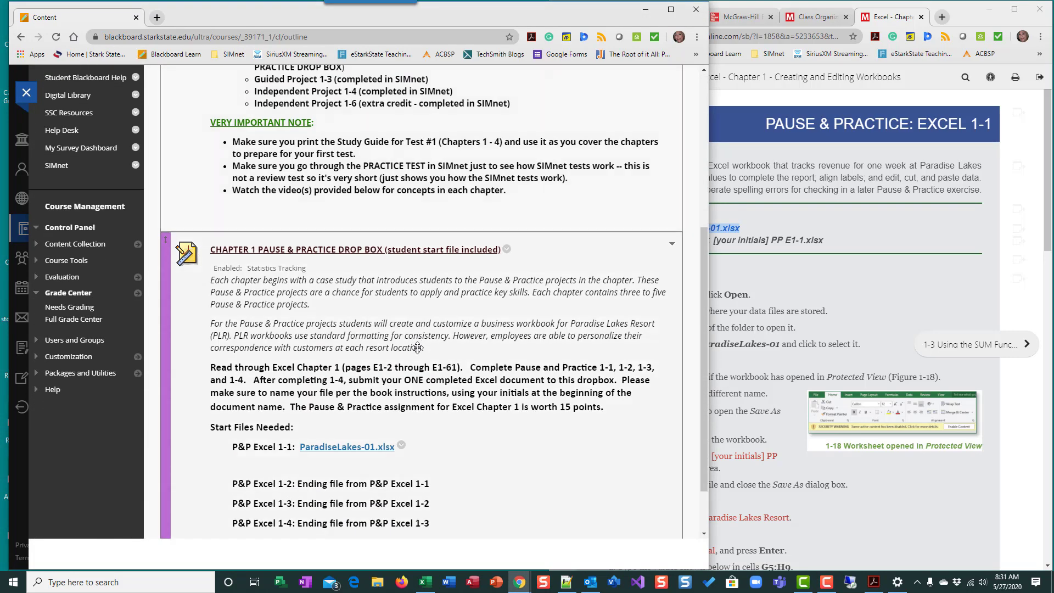
scroll(417, 347, down, 2)
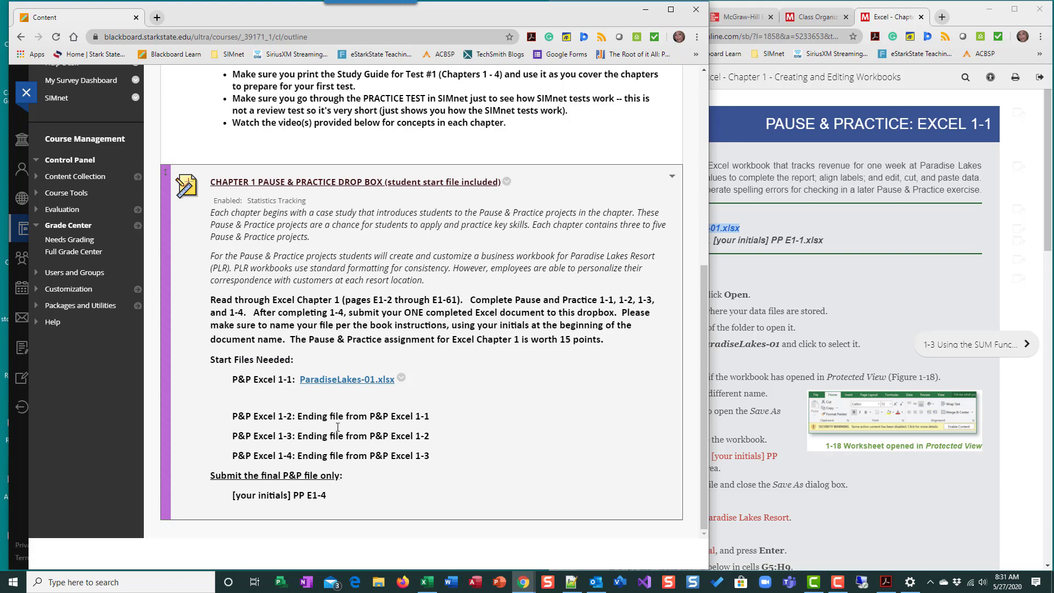
Step: Download and open ParadiseLakes-01.xlsx, then place and enlarge its Excel window on the left
click(342, 387)
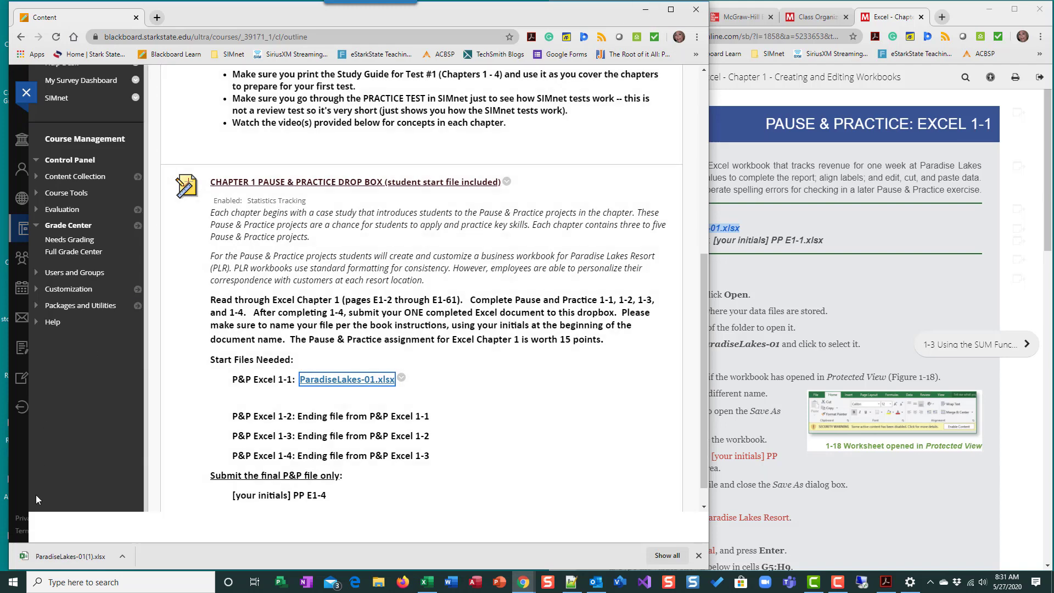
click(58, 558)
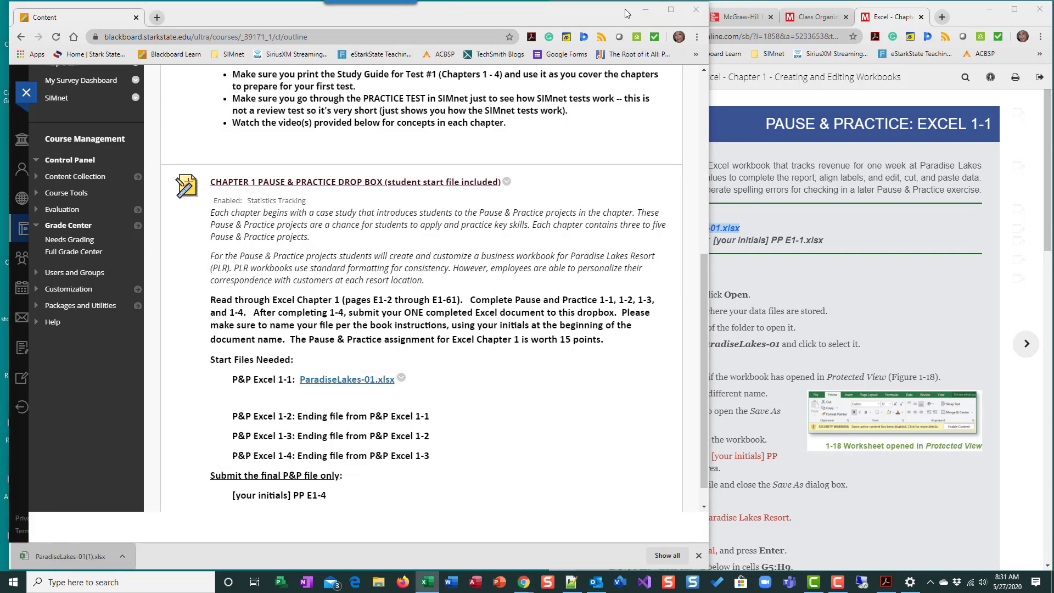
click(645, 10)
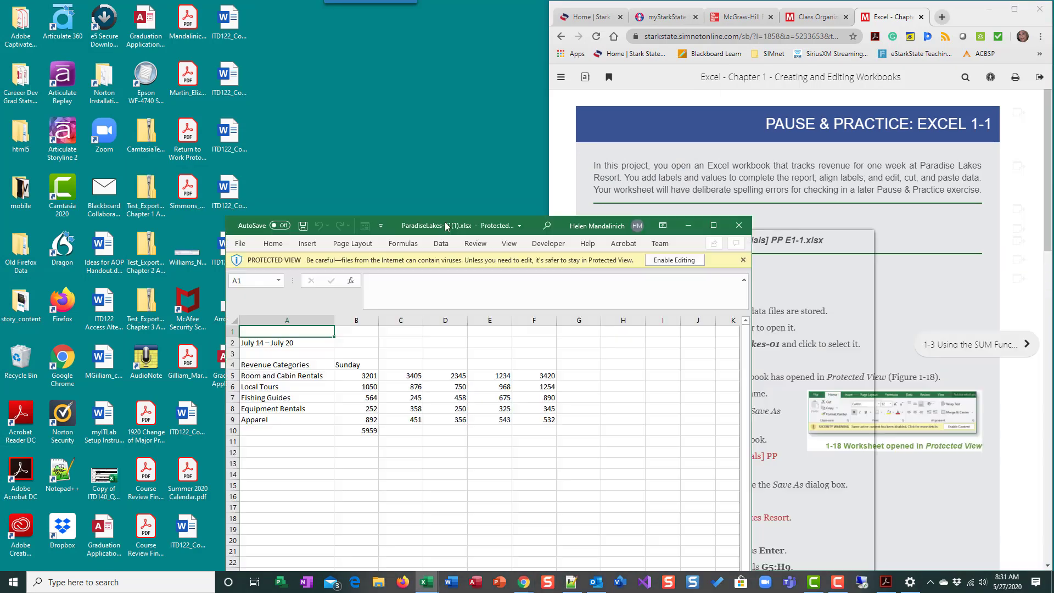
drag(497, 225, 268, 21)
drag(529, 470, 569, 572)
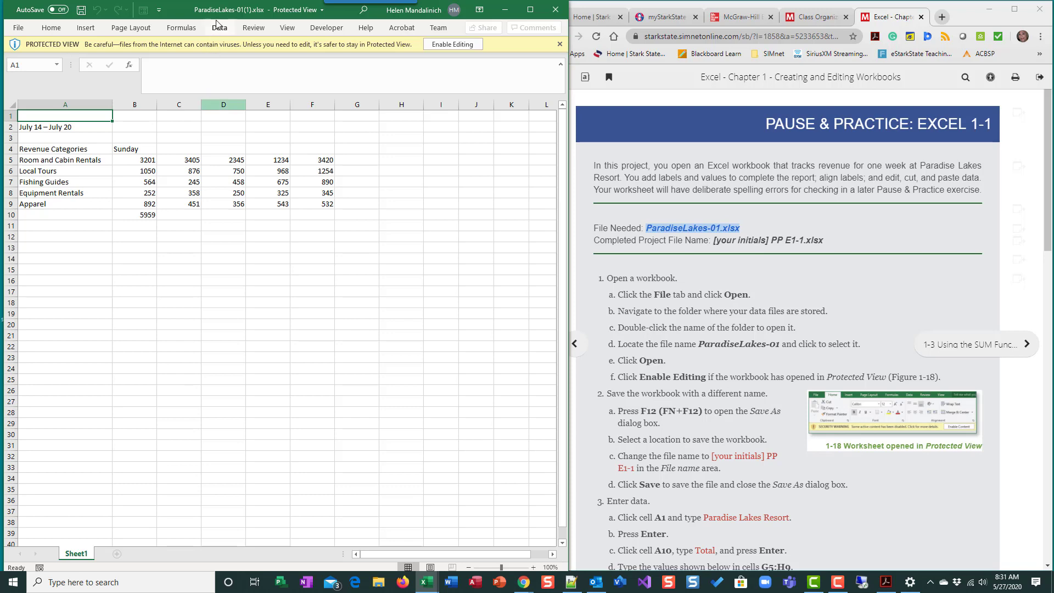
Step: Enable editing and fit the workbook window into the top-left corner
click(466, 45)
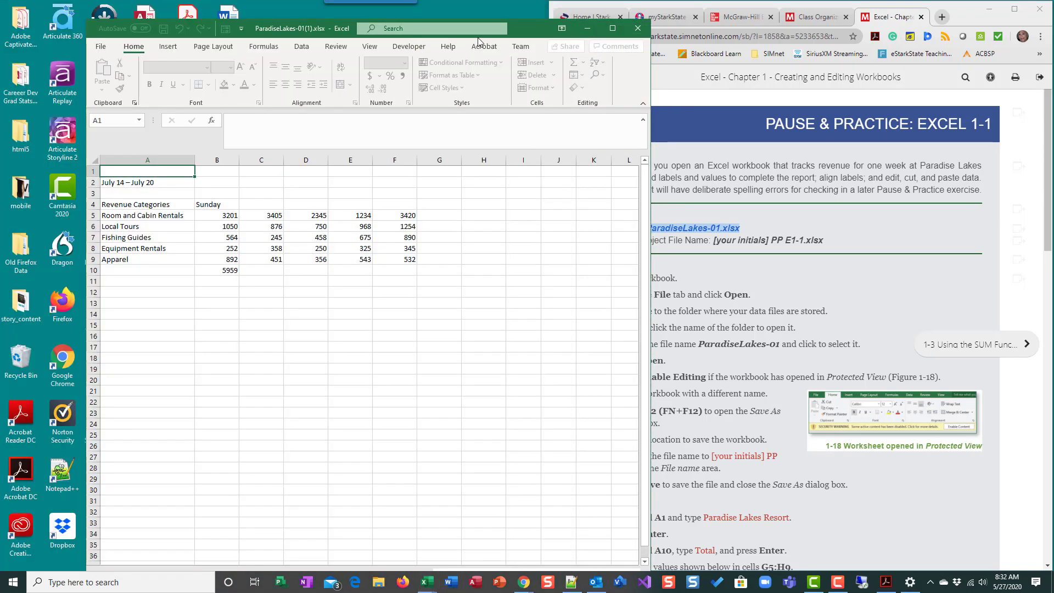
drag(427, 22, 344, 0)
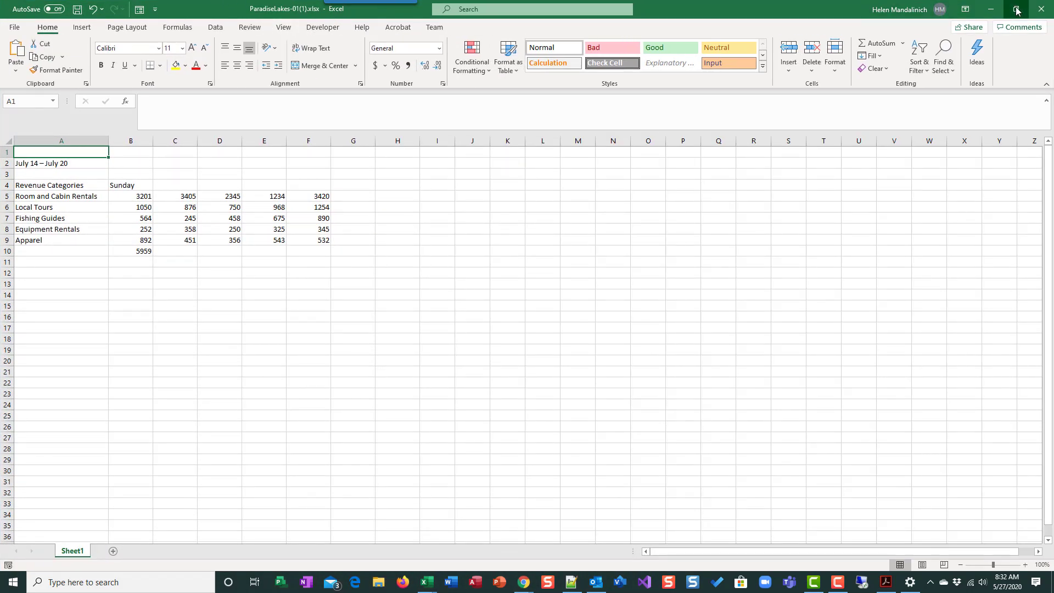
double_click(345, 13)
drag(299, 25, 216, 13)
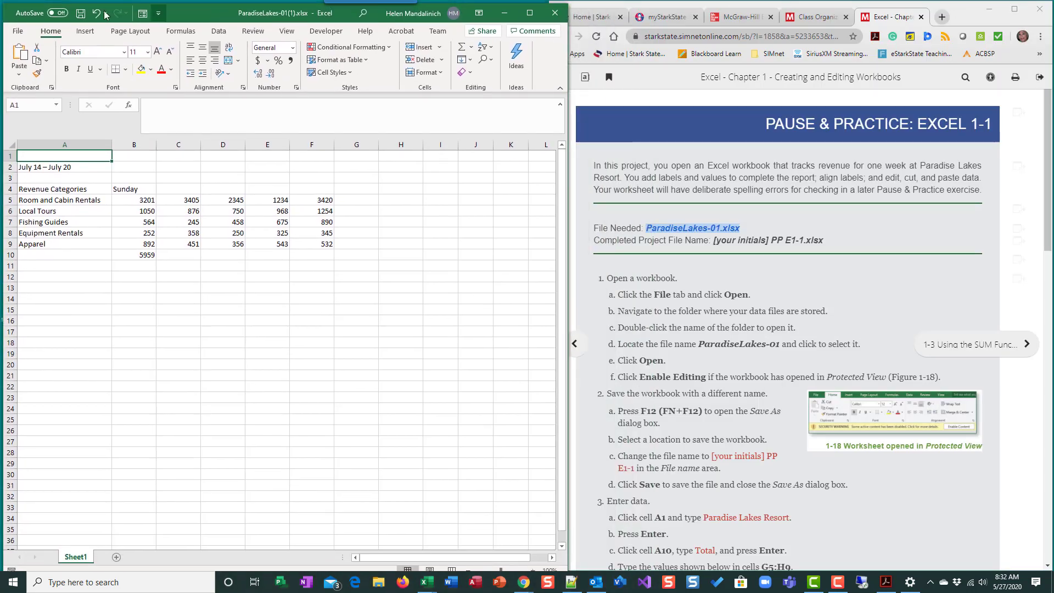
Step: Start Save As and browse to the 2020Summer > AOT226 folder on the external drive
click(20, 32)
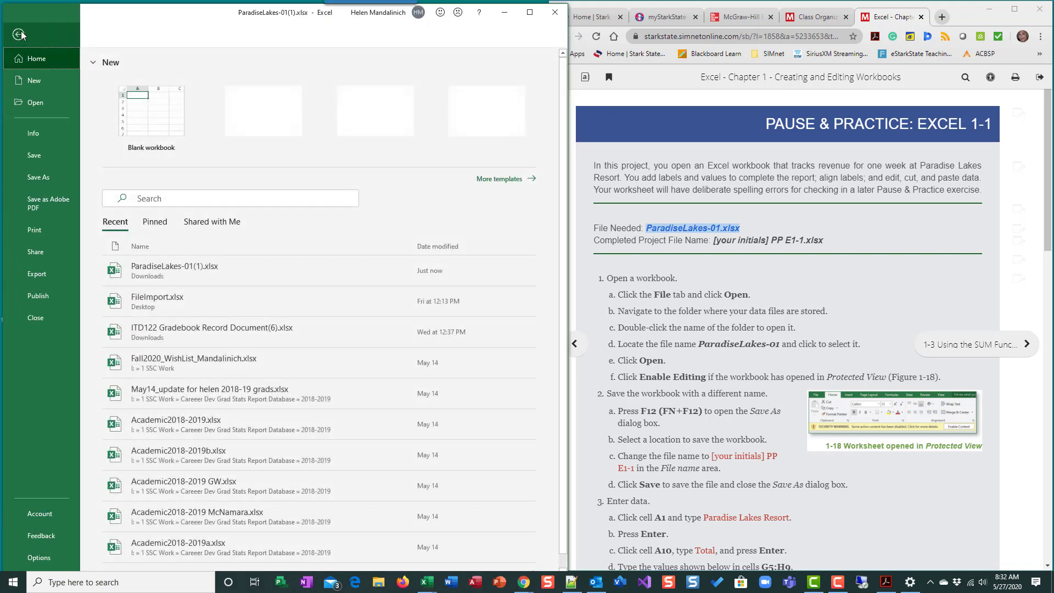
click(49, 183)
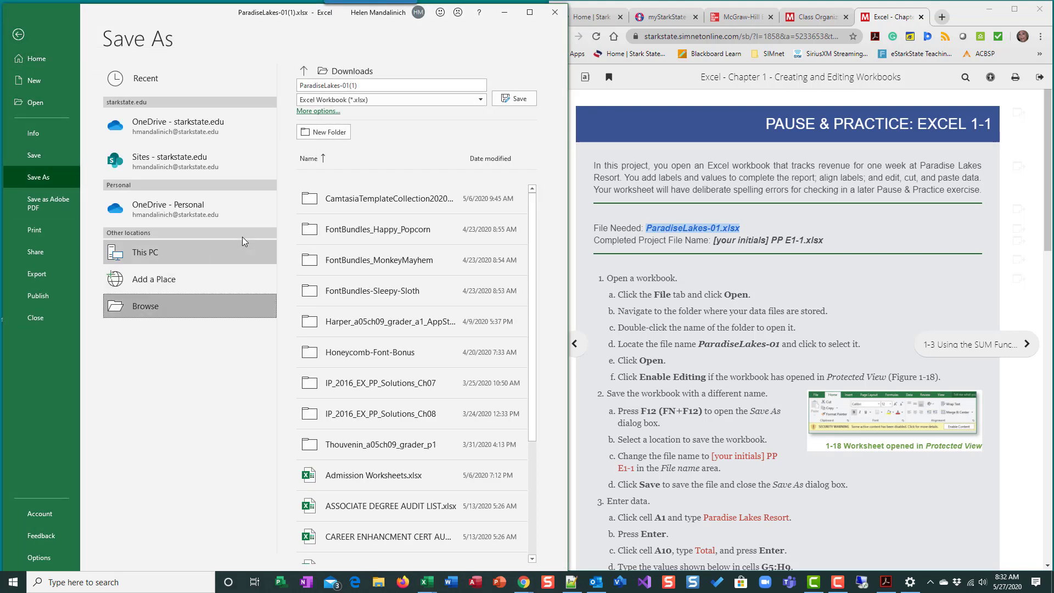
key(F12)
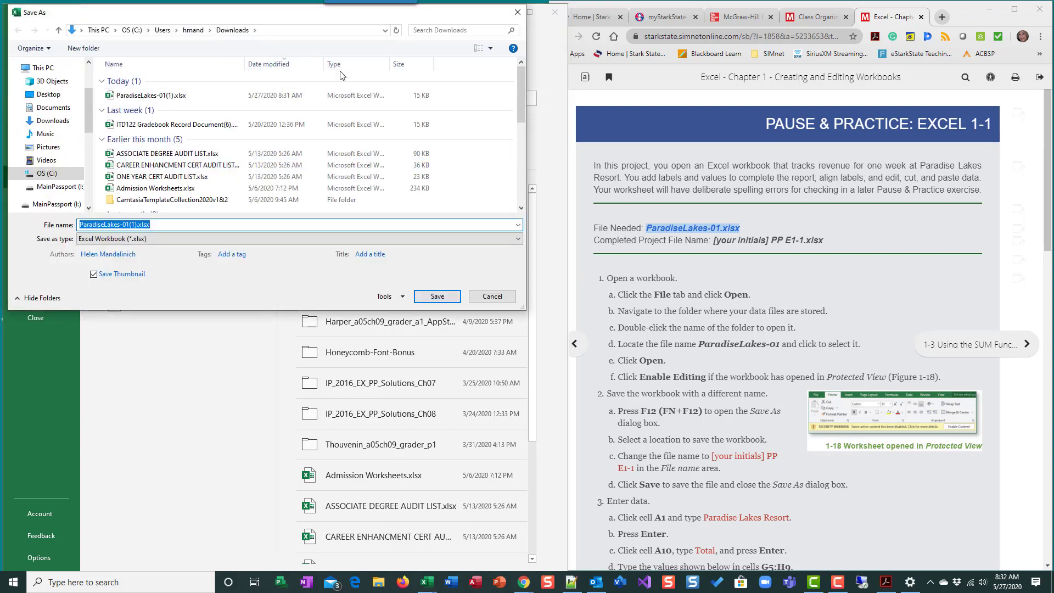
scroll(92, 122, down, 3)
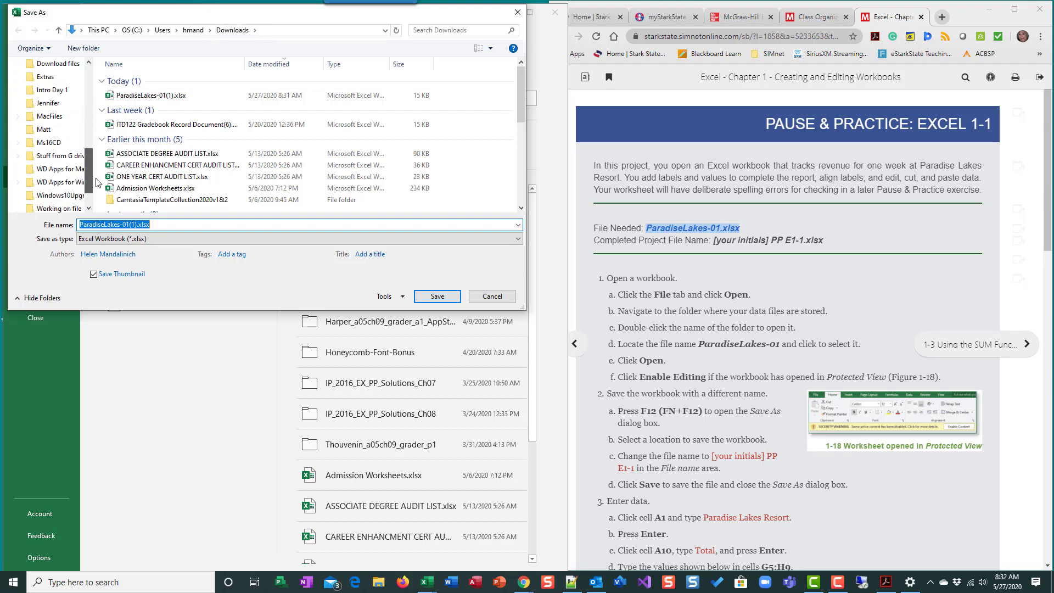
click(72, 99)
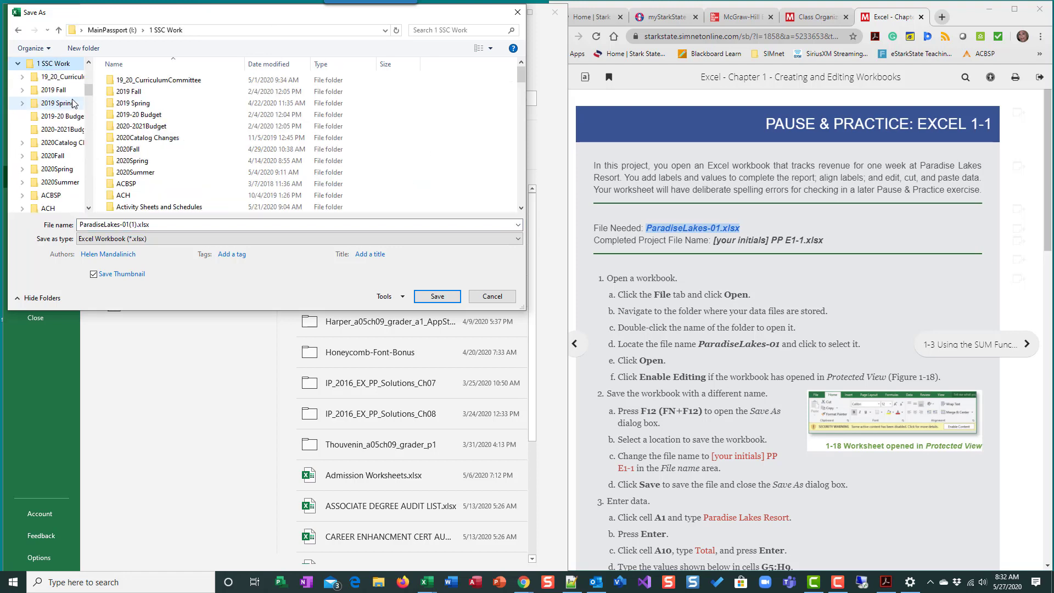
double_click(164, 174)
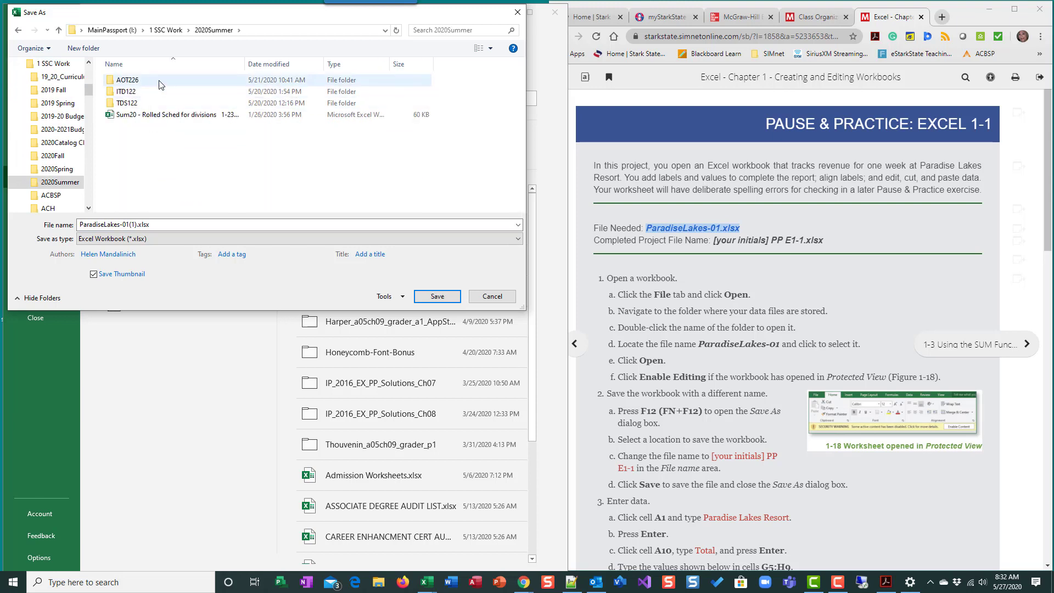
double_click(160, 84)
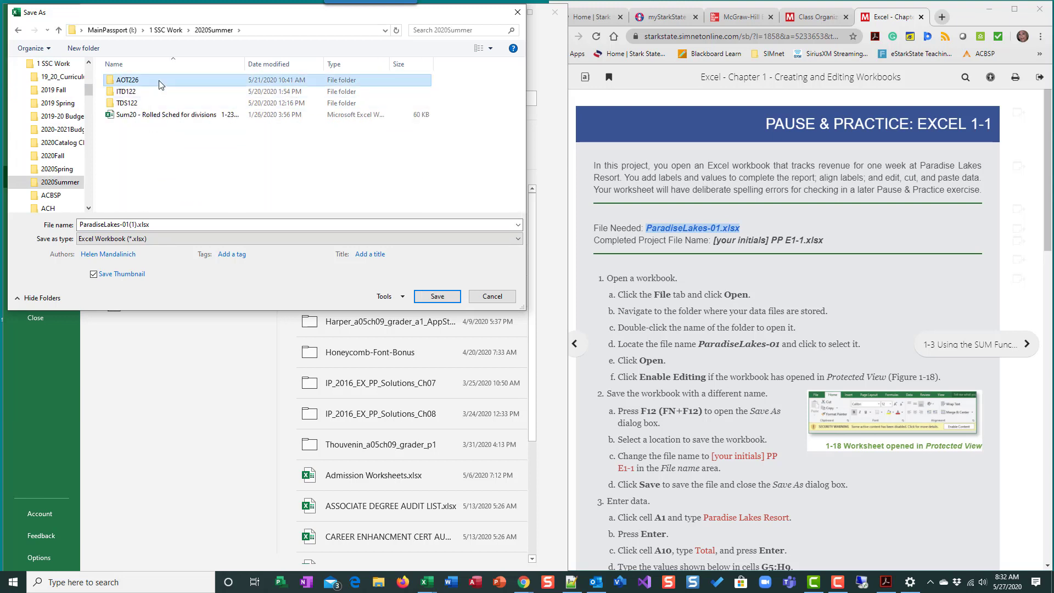
Step: Create a 'chapter 1' folder and save the workbook there as the user's initials plus PP E1-4
click(77, 49)
text(chapter 1)
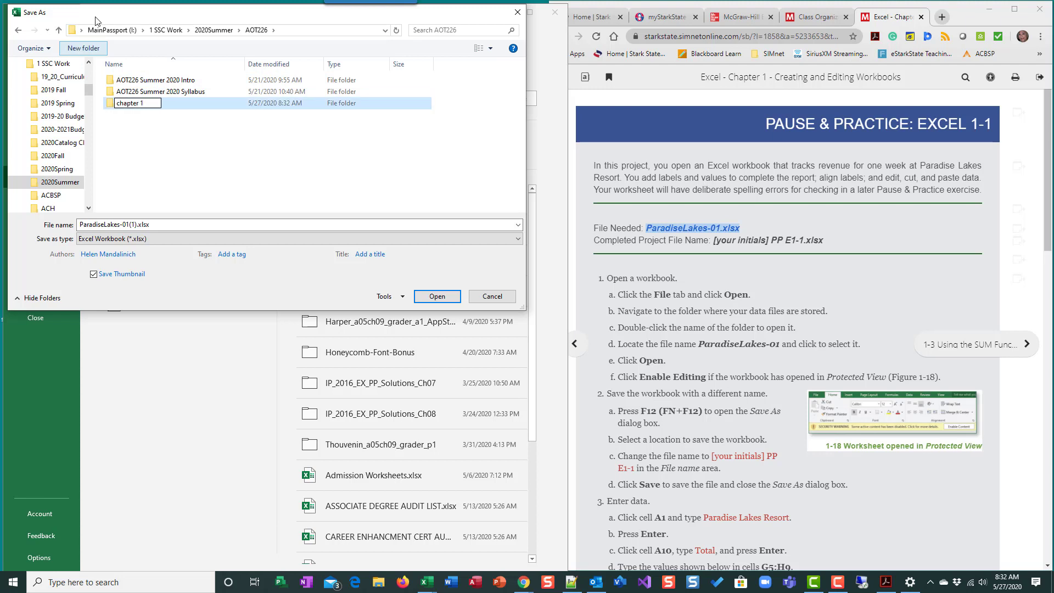
key(Return)
double_click(113, 108)
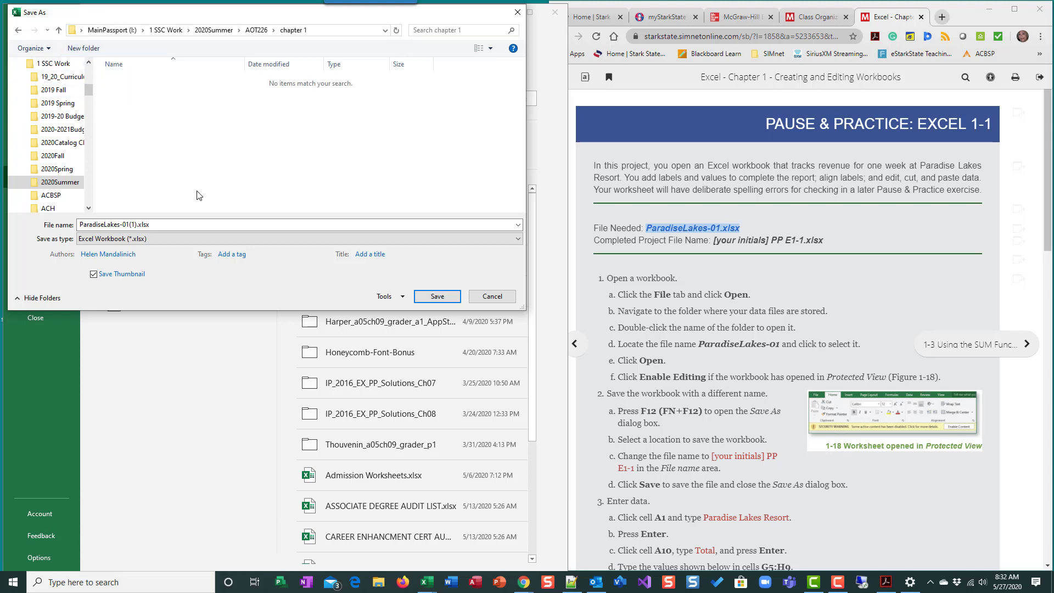
click(174, 224)
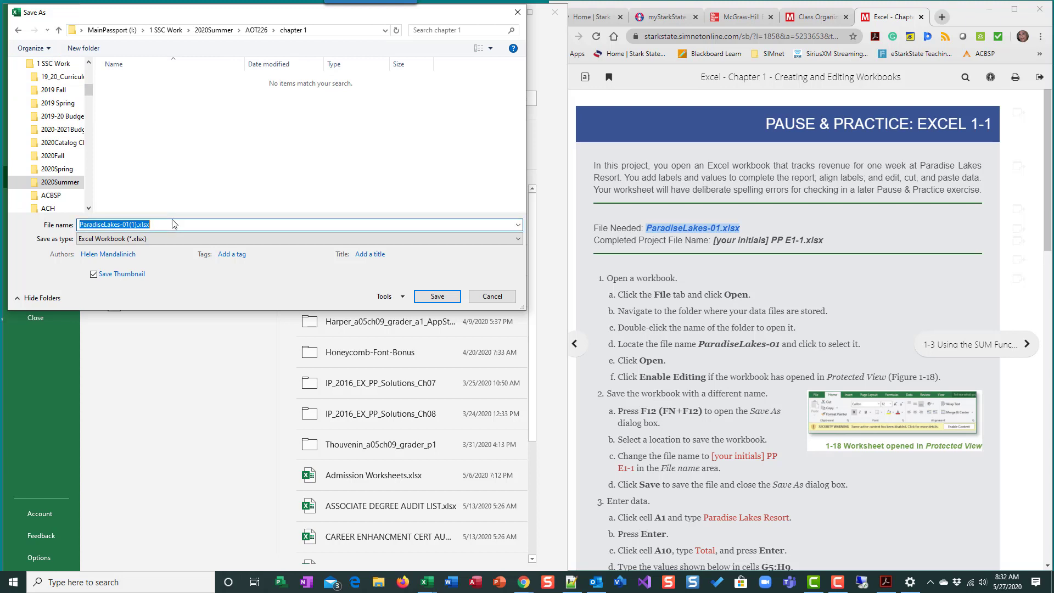
text(hjm PP E1-4)
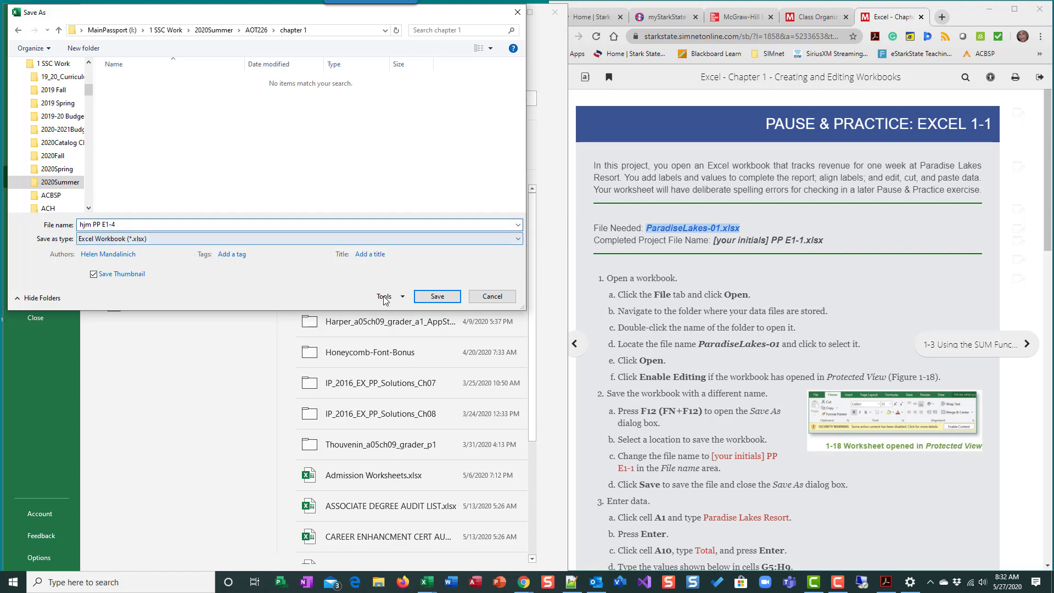
click(438, 296)
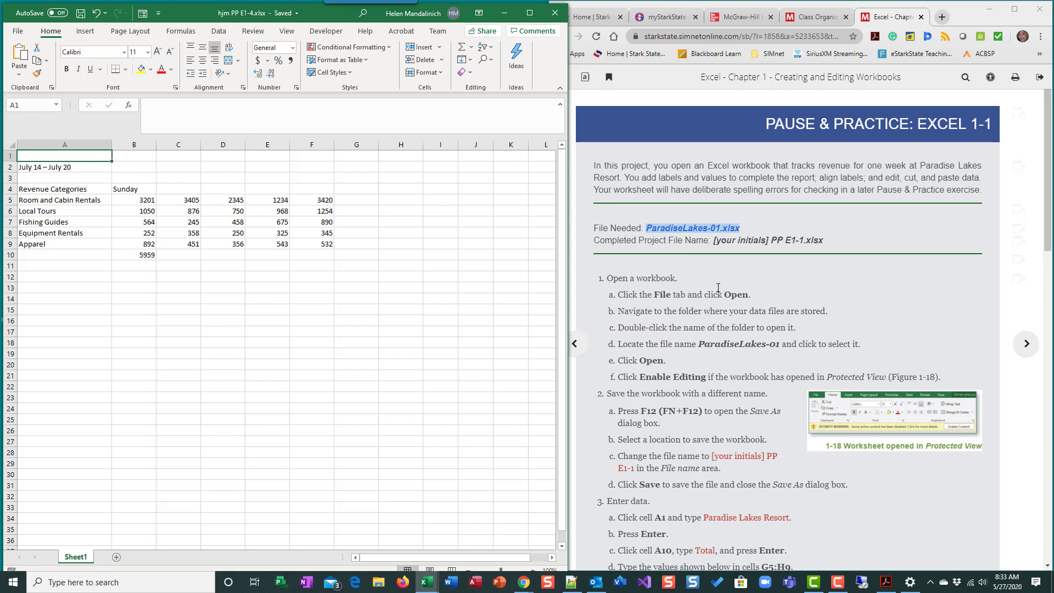
scroll(733, 441, down, 1)
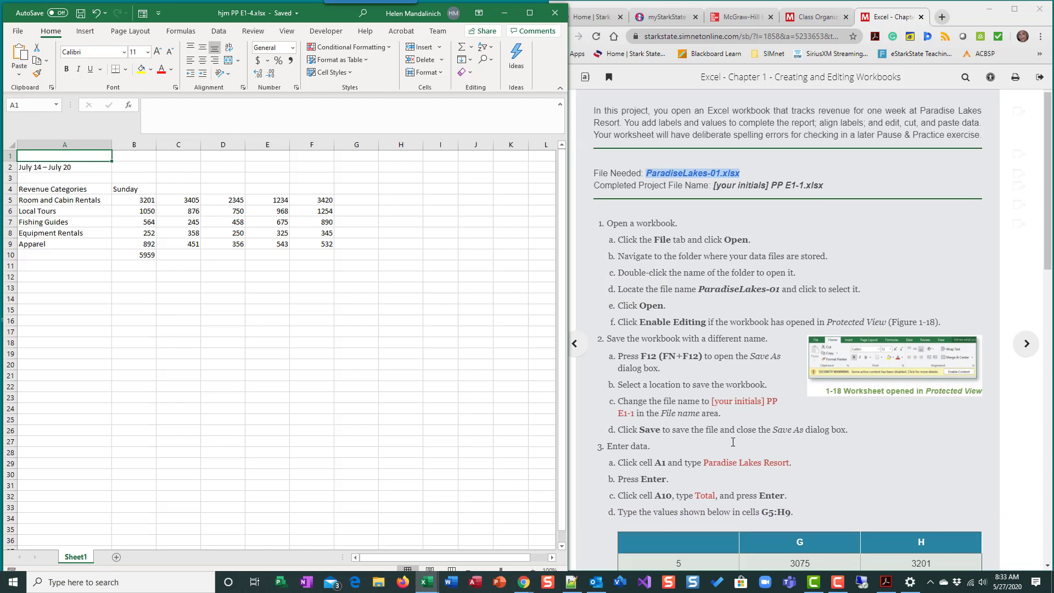
scroll(730, 437, up, 1)
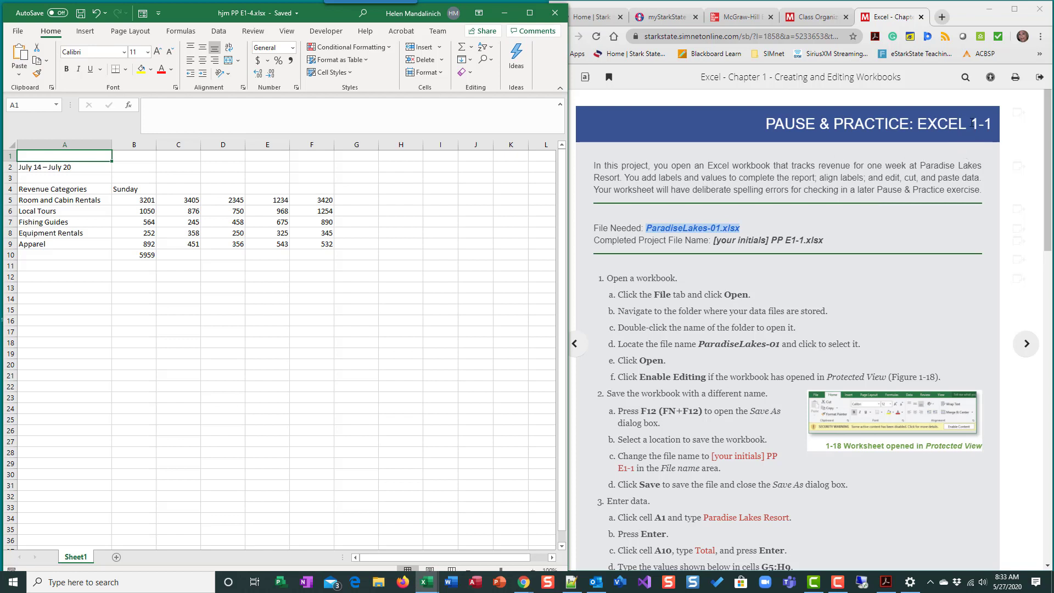
scroll(740, 343, down, 2)
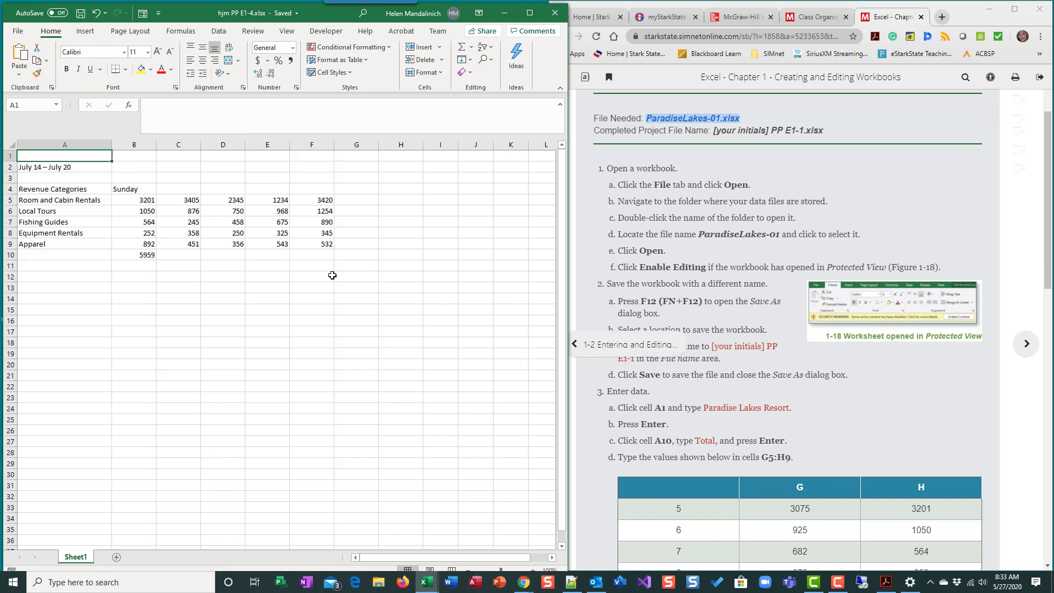
scroll(662, 275, down, 2)
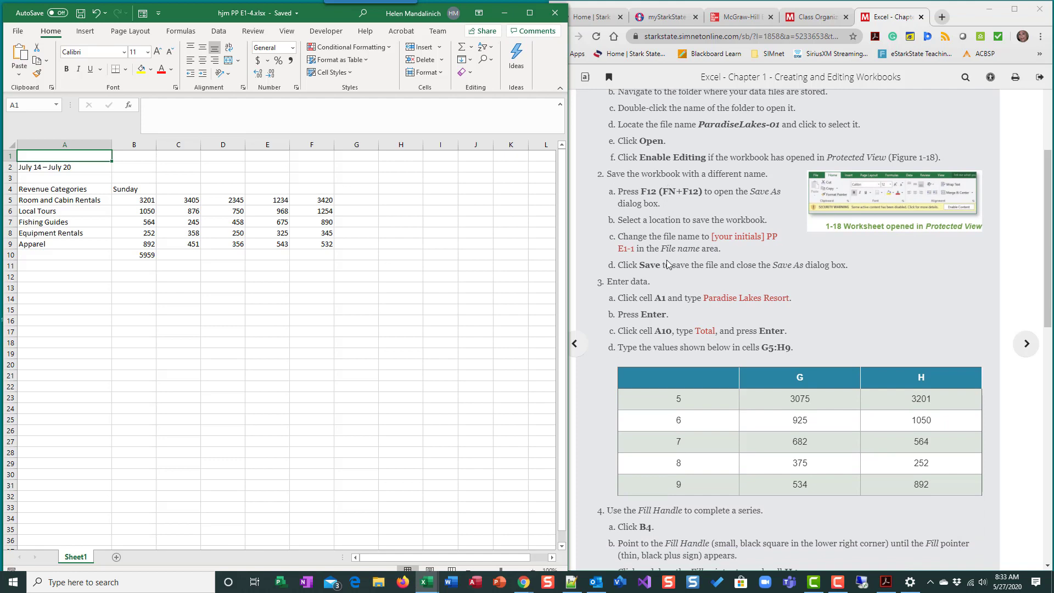
scroll(666, 268, down, 2)
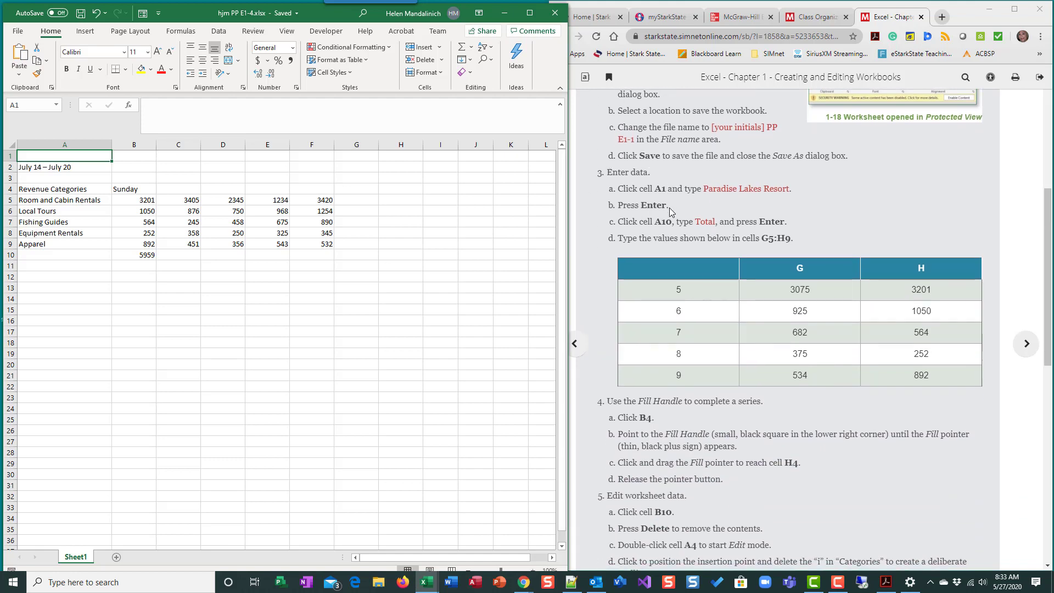
scroll(670, 209, up, 6)
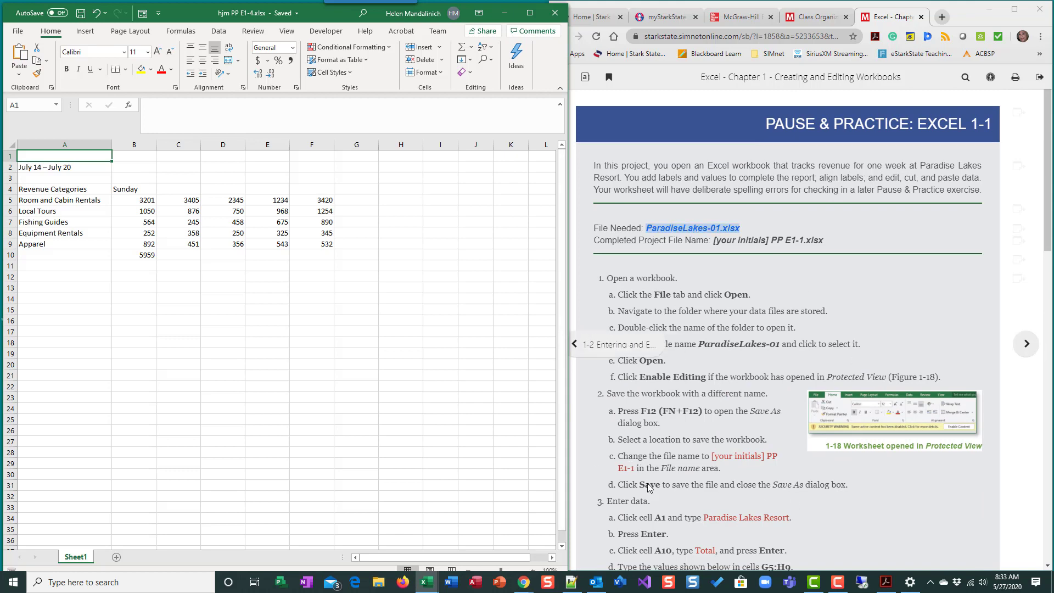
scroll(776, 473, down, 3)
scroll(775, 475, down, 4)
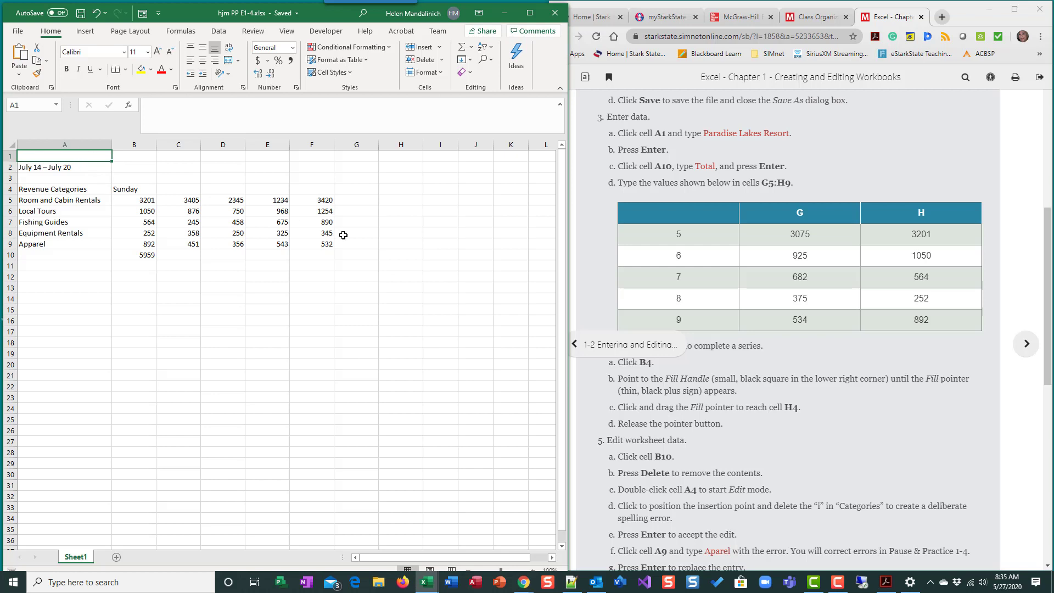
Step: Type the title 'Paradise Lakes Resort' into cell A1, correcting a typo
text(Paradise Lae)
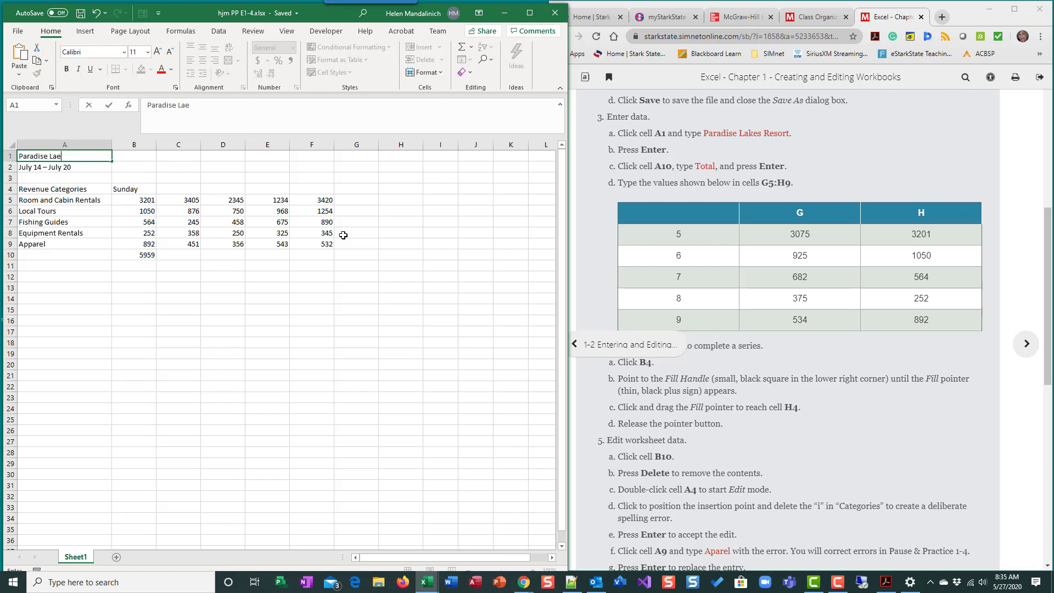
key(BackSpace)
text(kes Resort)
key(Return)
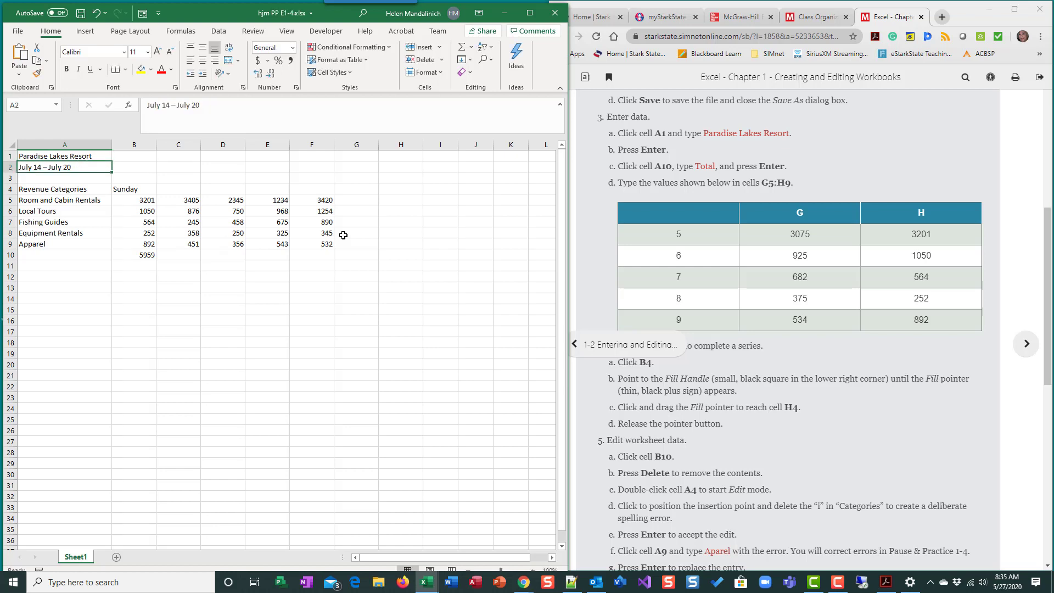
Step: Recheck the A1 title, then cancel a stray backslash entered in J1
key(Up)
key(F2)
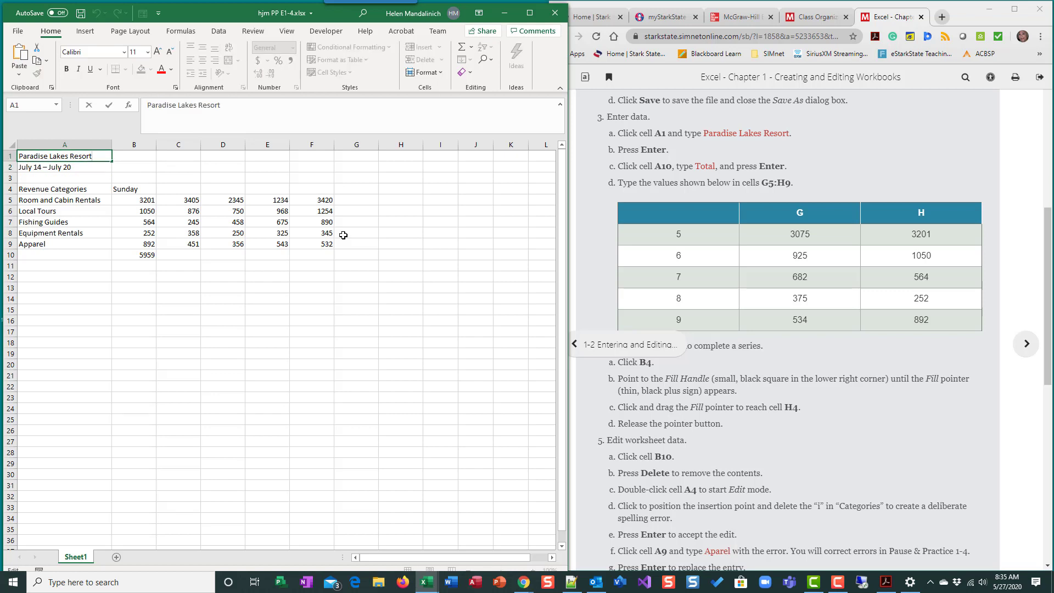
key(Tab)
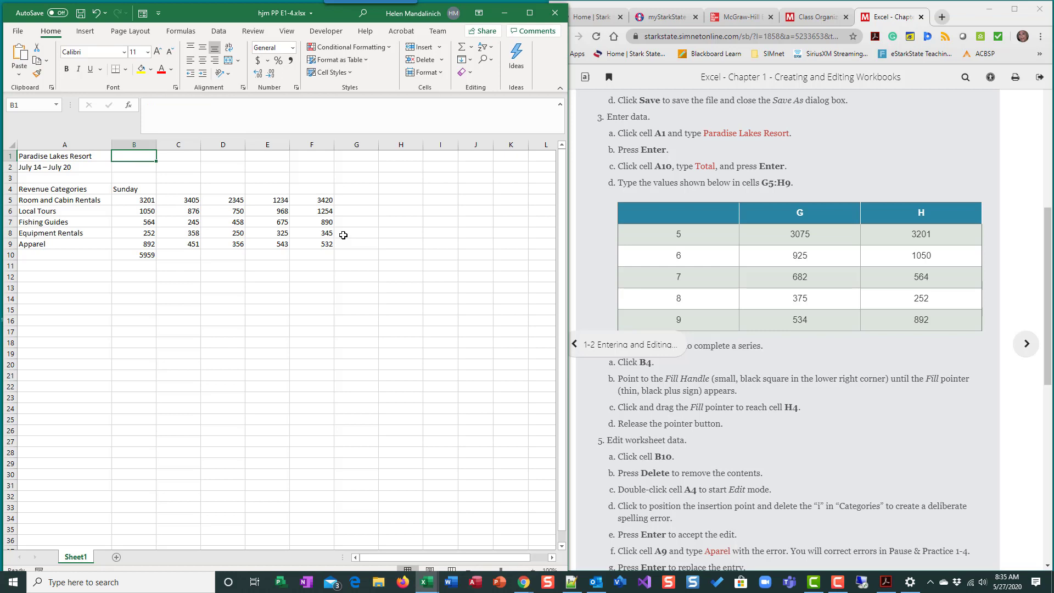
key(Left)
key(Down)
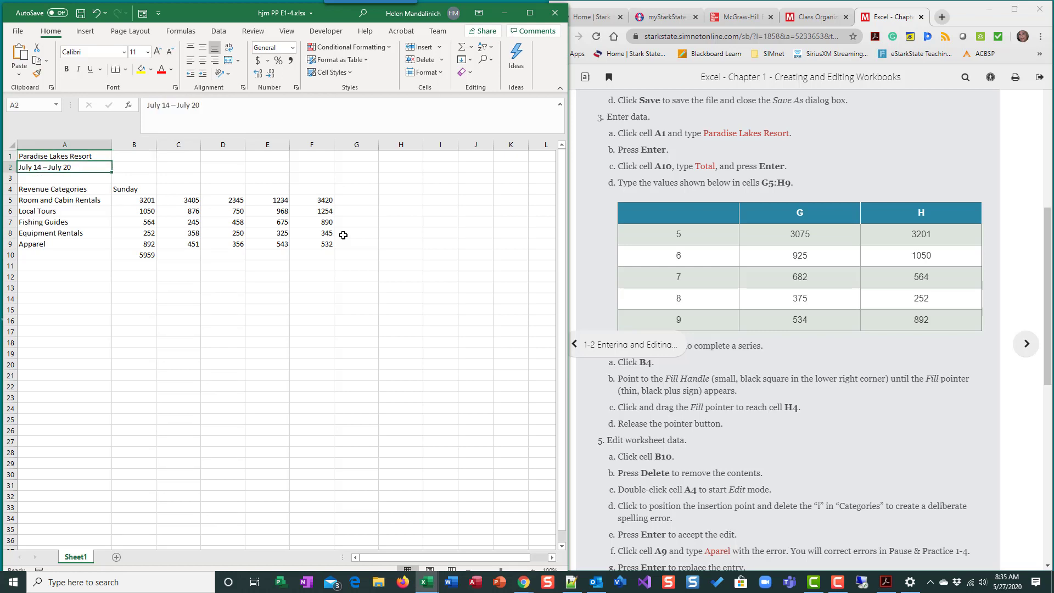
key(Up)
key(Right)
key(Right)
key(Right)
key(Right)
key(Right)
key(Right)
key(Right)
key(Right)
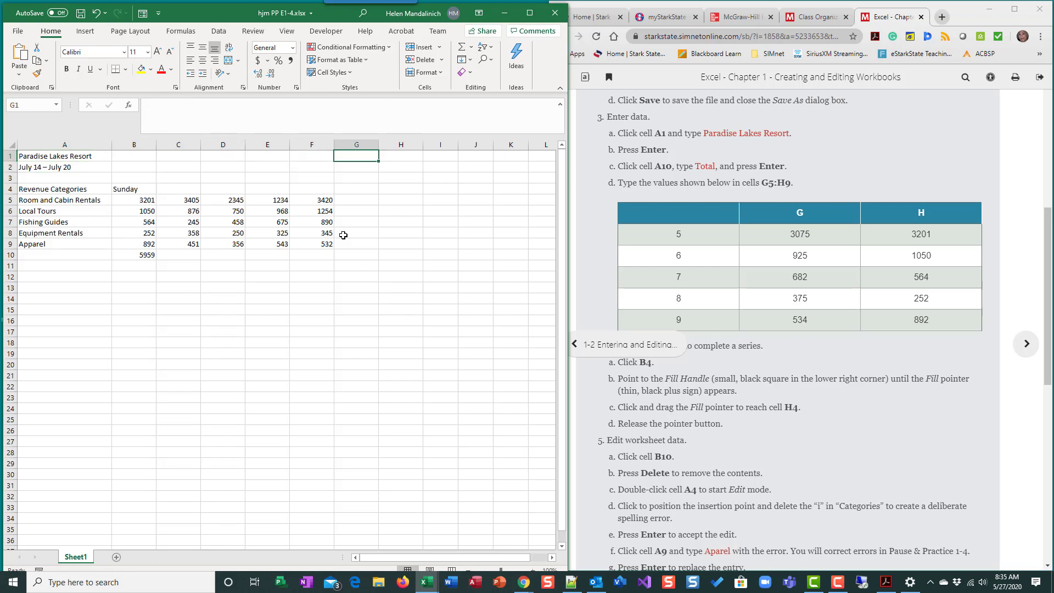
key(Right)
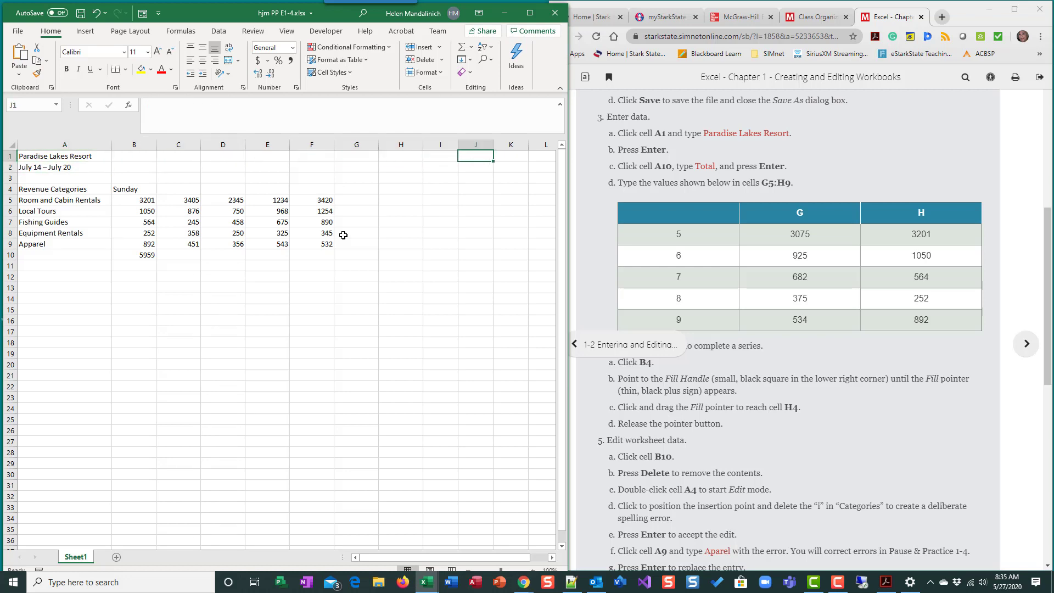
text(\)
key(Escape)
Step: Return to cell A1 and reopen the title for editing
key(ctrl+Home)
key(Down)
key(Down)
key(Down)
key(Down)
key(Down)
key(Up)
key(Up)
key(Up)
key(Up)
key(Up)
key(Up)
key(F2)
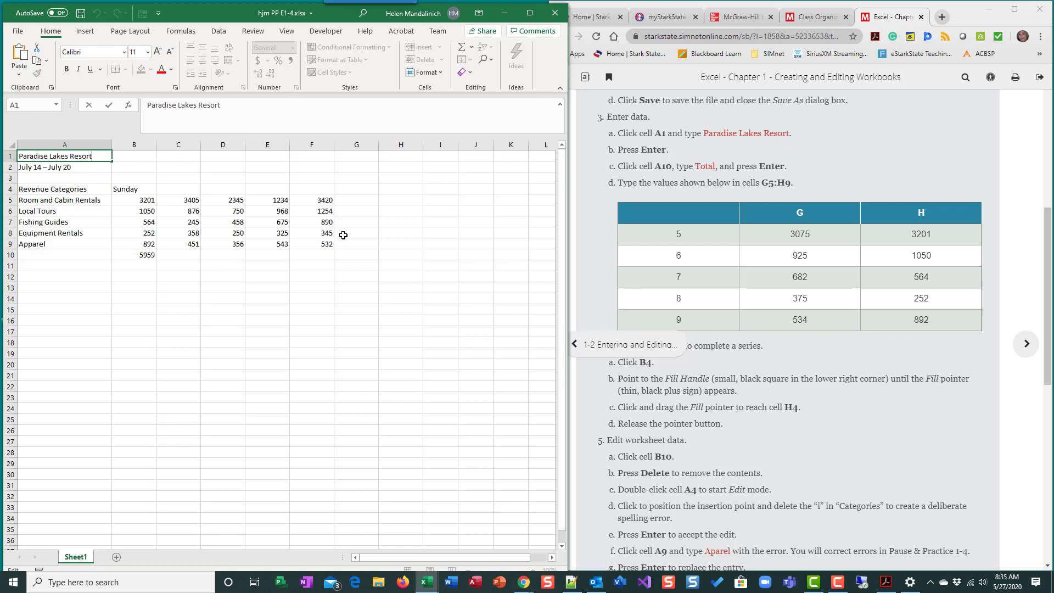
Step: Confirm the A1 title and label cell A10 'Total'
click(110, 110)
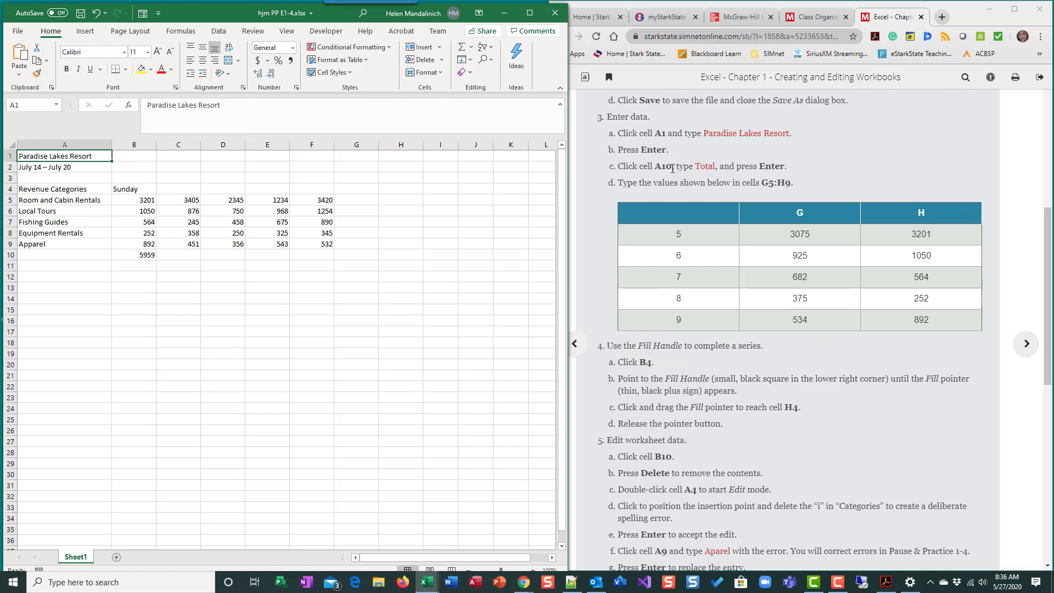
click(57, 256)
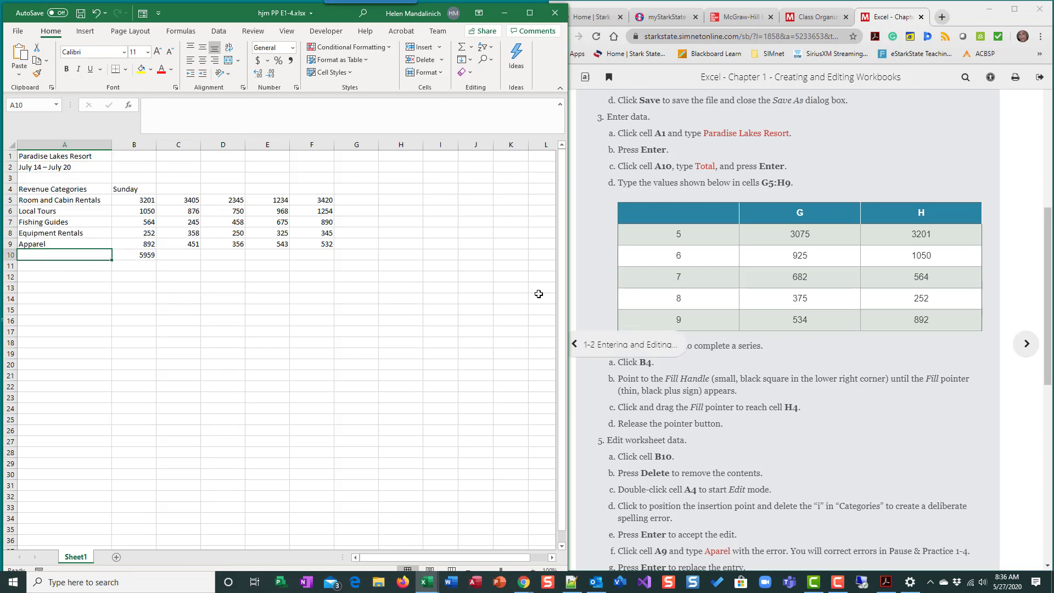
text(Total)
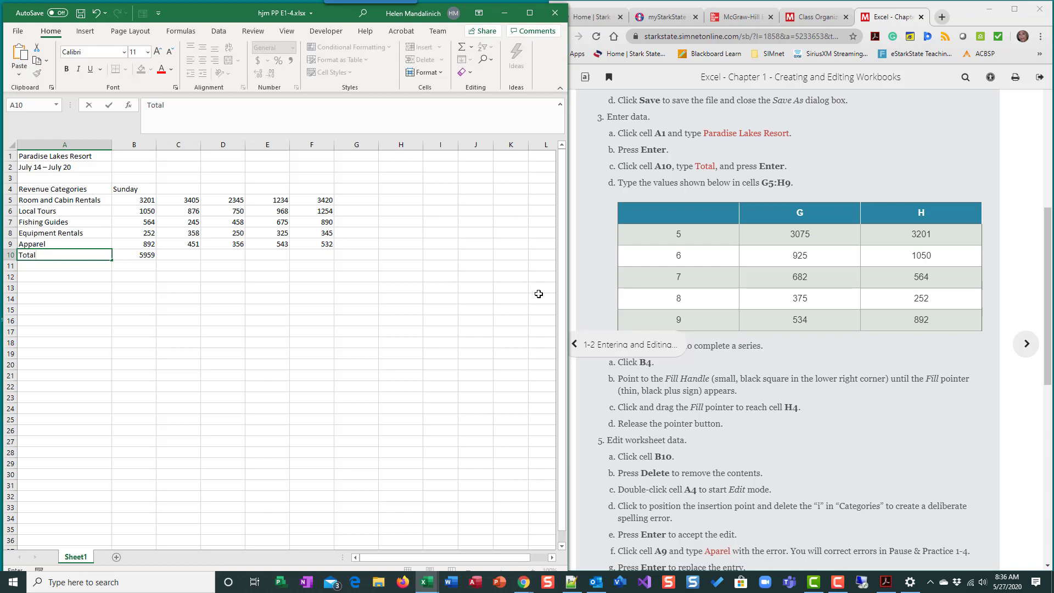
key(Return)
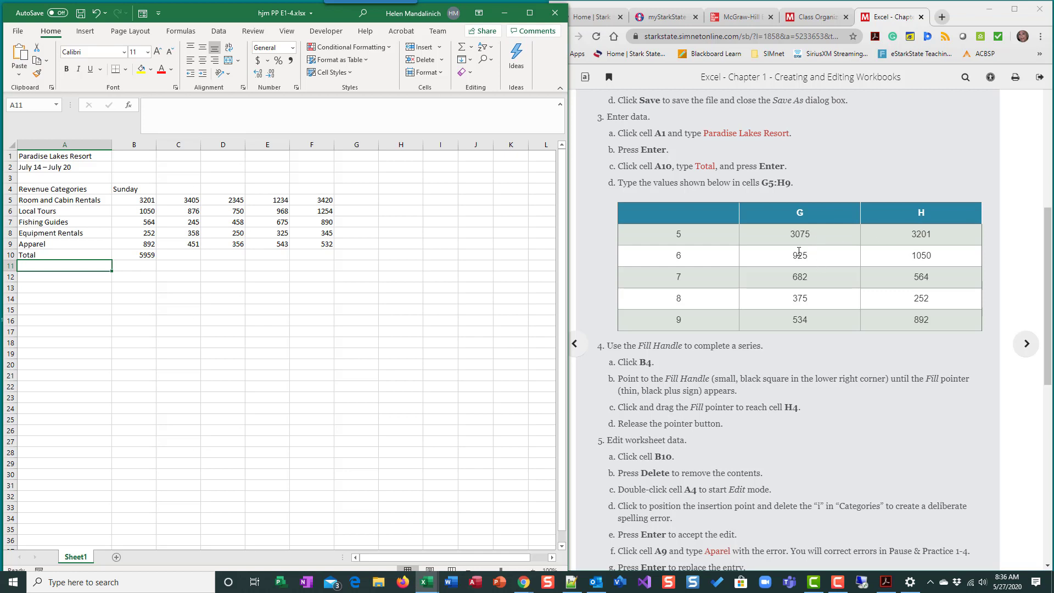
Step: Enter 3075 and 3201 in G5:H5, then 925 and 1050 in G6:H6
click(354, 198)
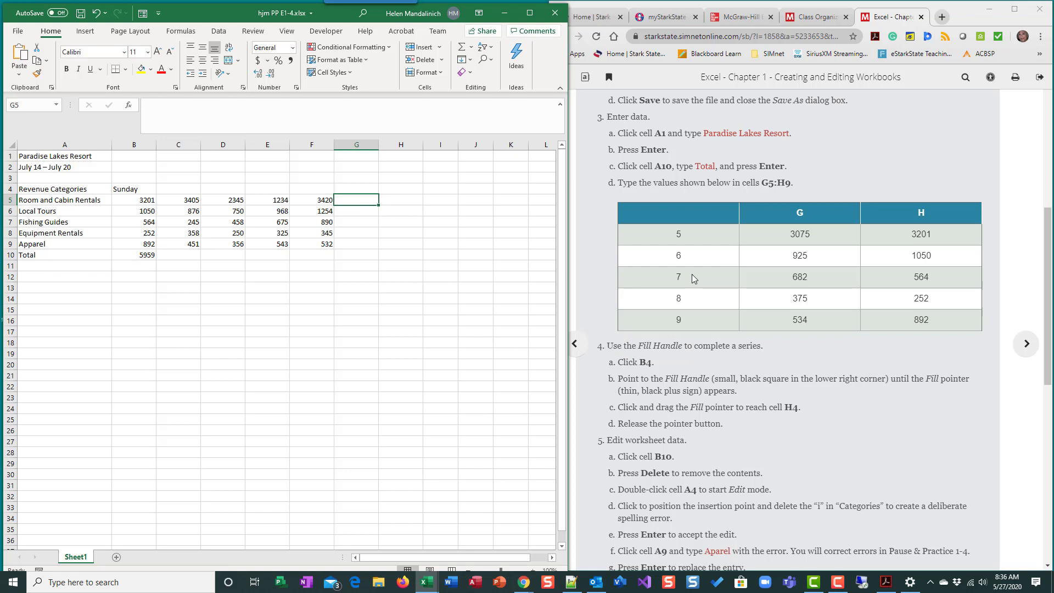
text(30752)
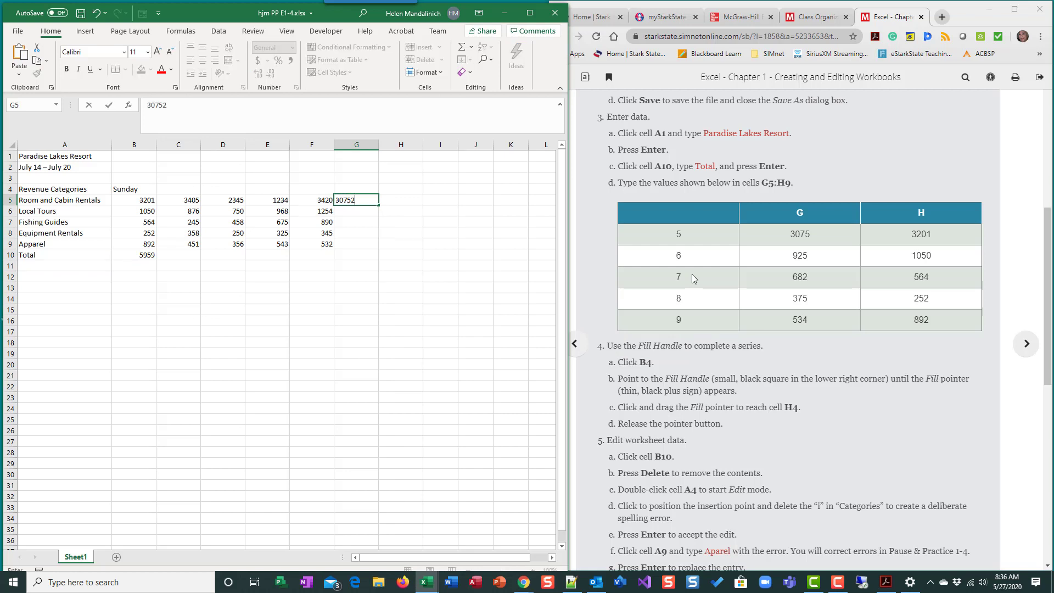
key(Tab)
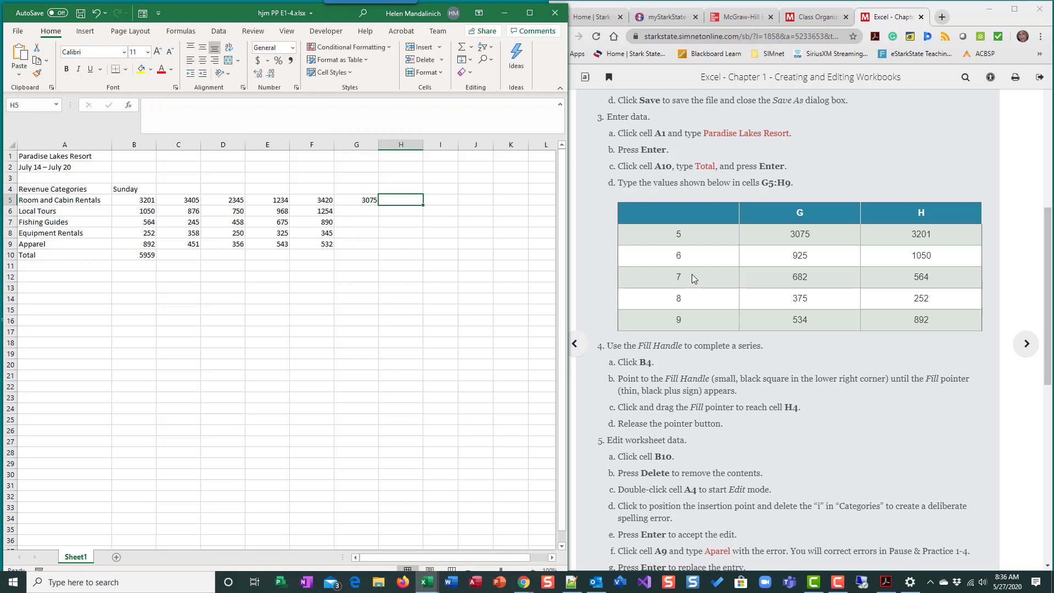
text(3201)
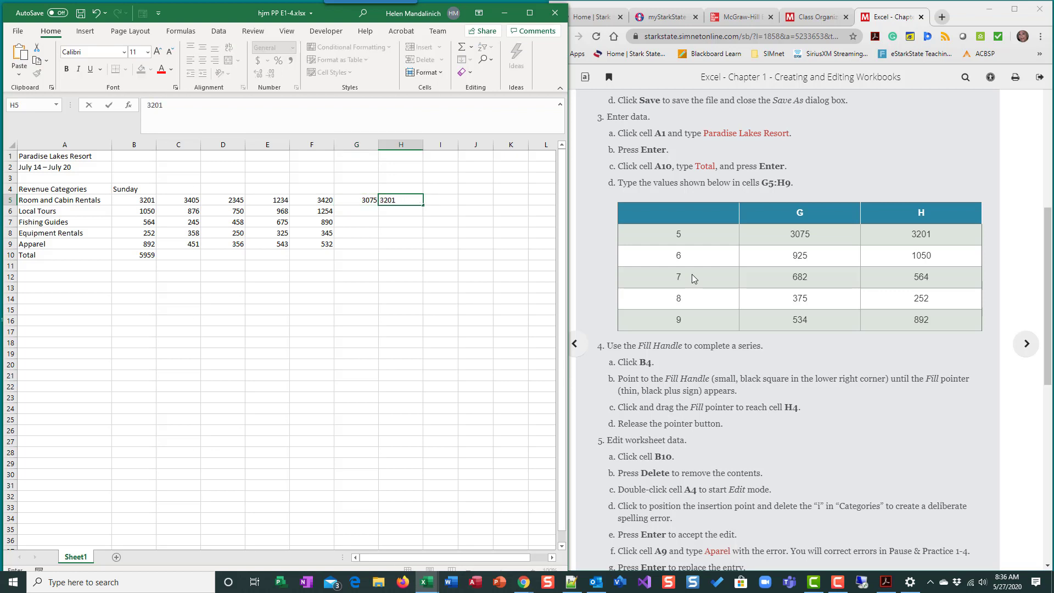
key(Return)
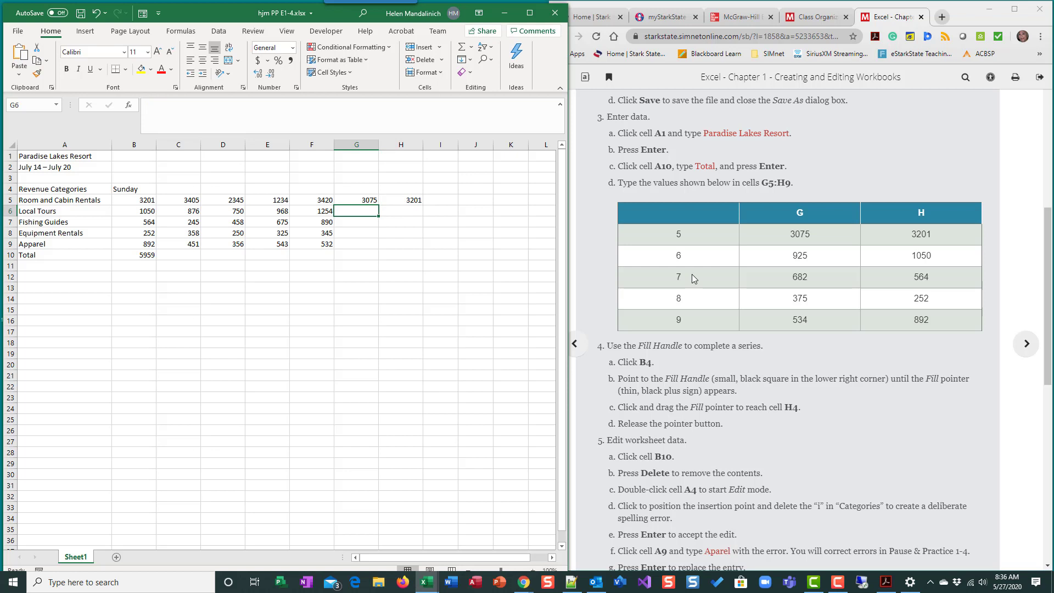
text(925)
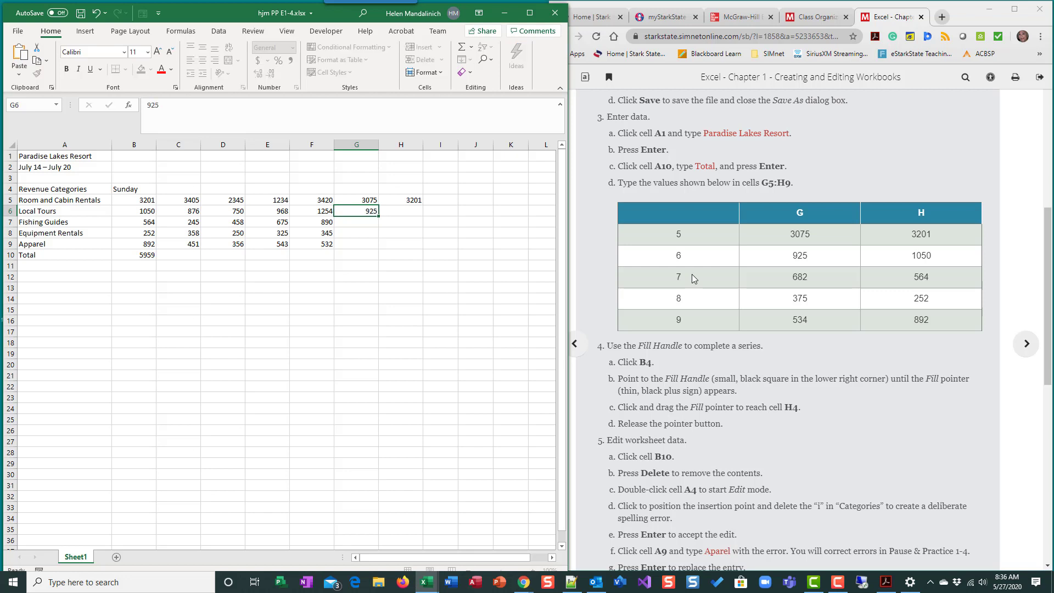
key(Tab)
text(1050)
key(Return)
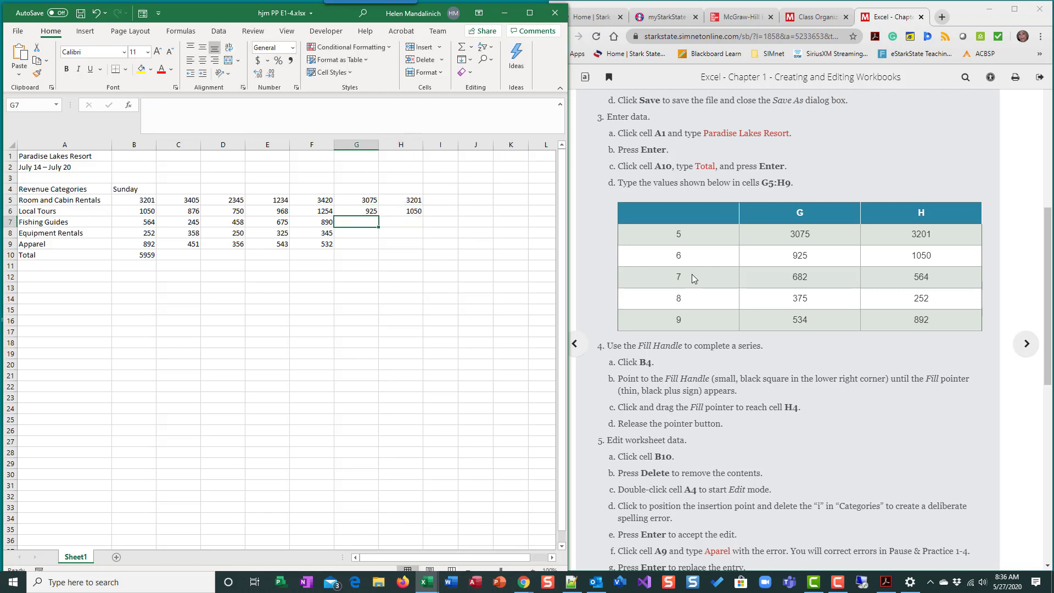
Step: Enter 682/564, 375/252 and 534/892 in rows 7–9 of columns G:H
text(682)
key(Tab)
text(564)
key(Return)
text(375)
key(Tab)
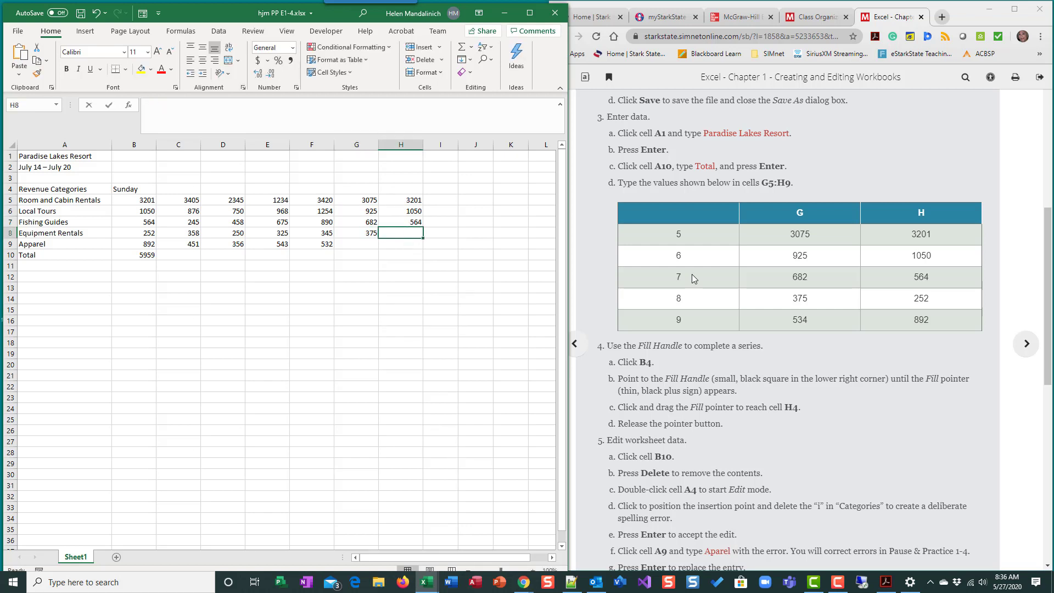
text(252)
key(Return)
text(534)
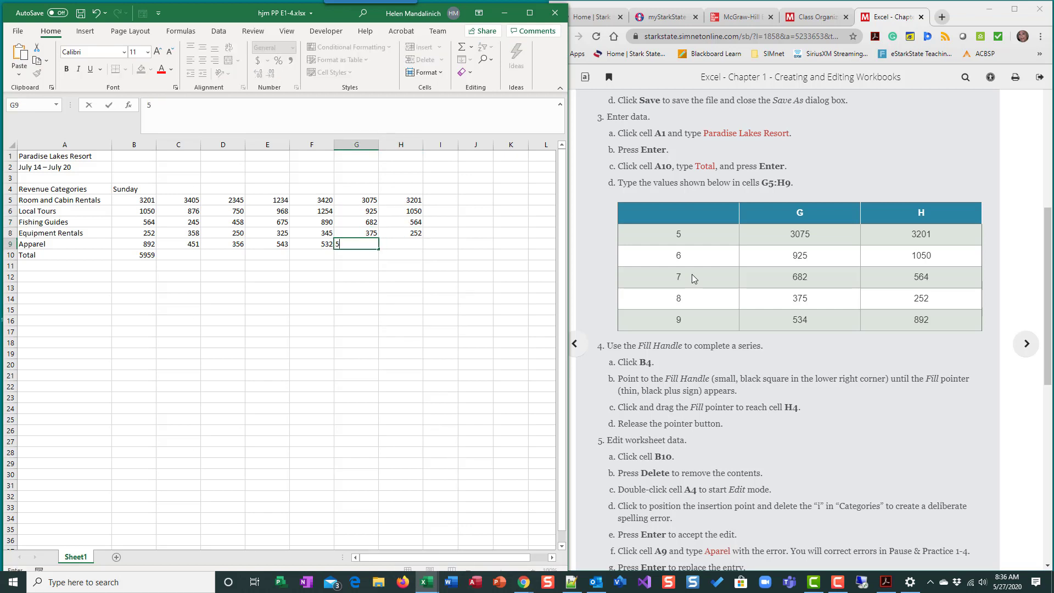
key(Tab)
text(892)
key(Return)
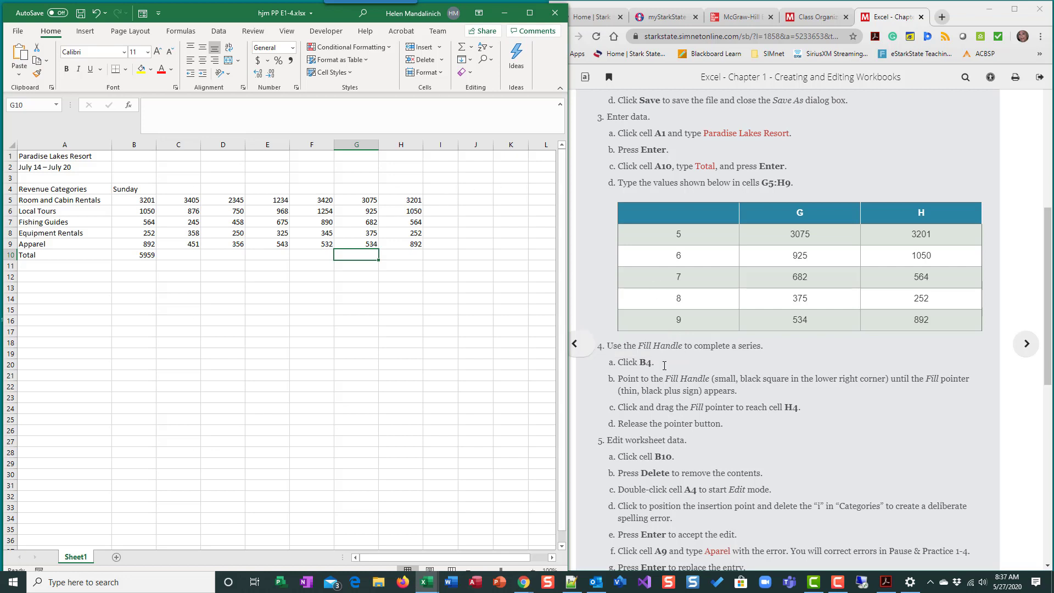
scroll(786, 499, down, 2)
scroll(783, 493, down, 2)
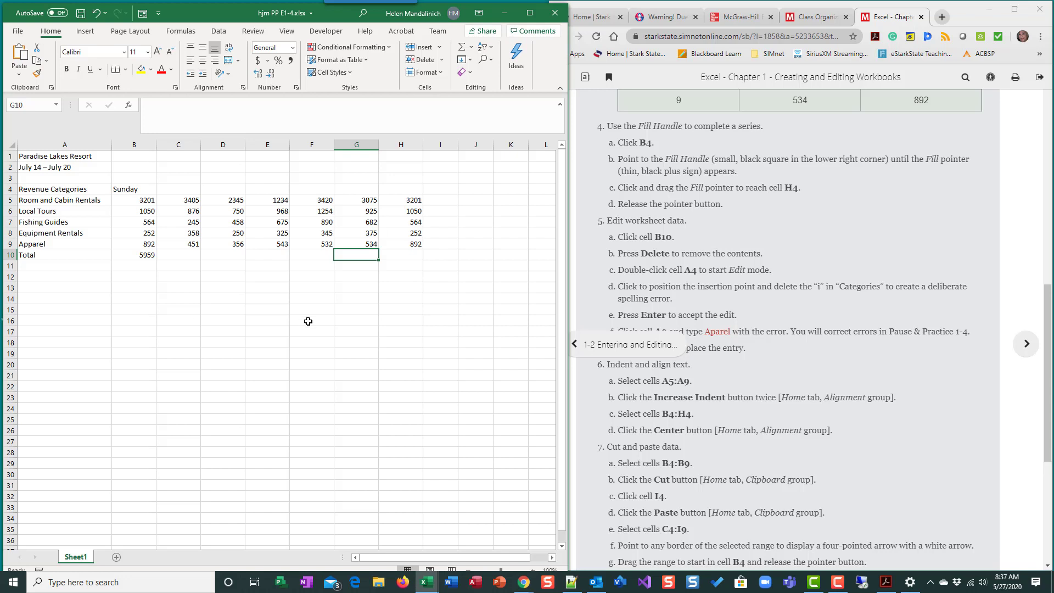
click(308, 321)
click(426, 331)
drag(253, 297, 384, 345)
click(266, 298)
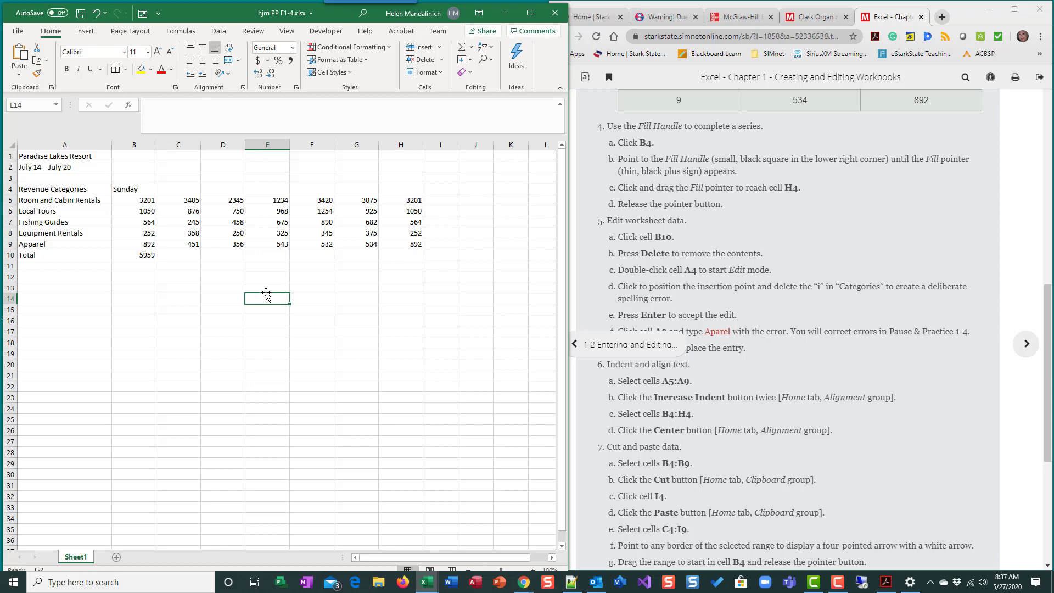
drag(266, 294, 356, 297)
text(Hleen)
key(Return)
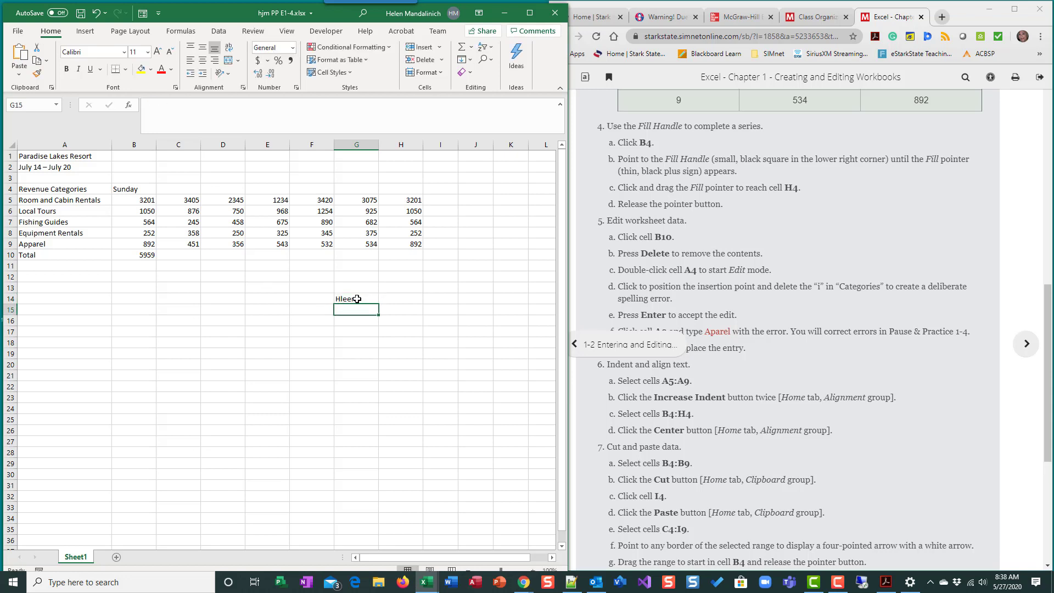
click(356, 299)
text(J)
text(Helen)
key(Return)
click(357, 298)
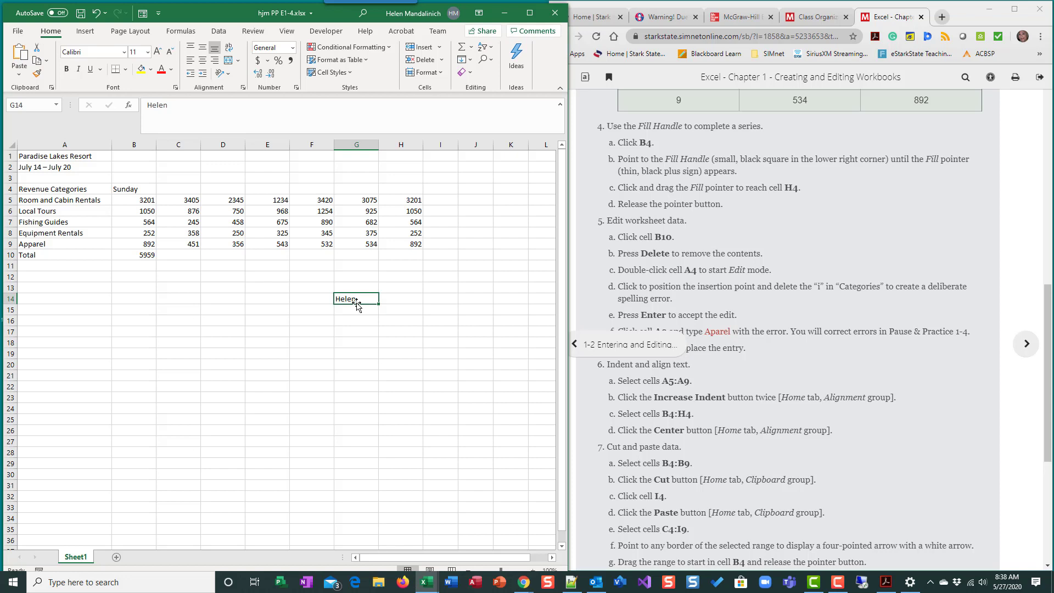
drag(357, 303, 132, 297)
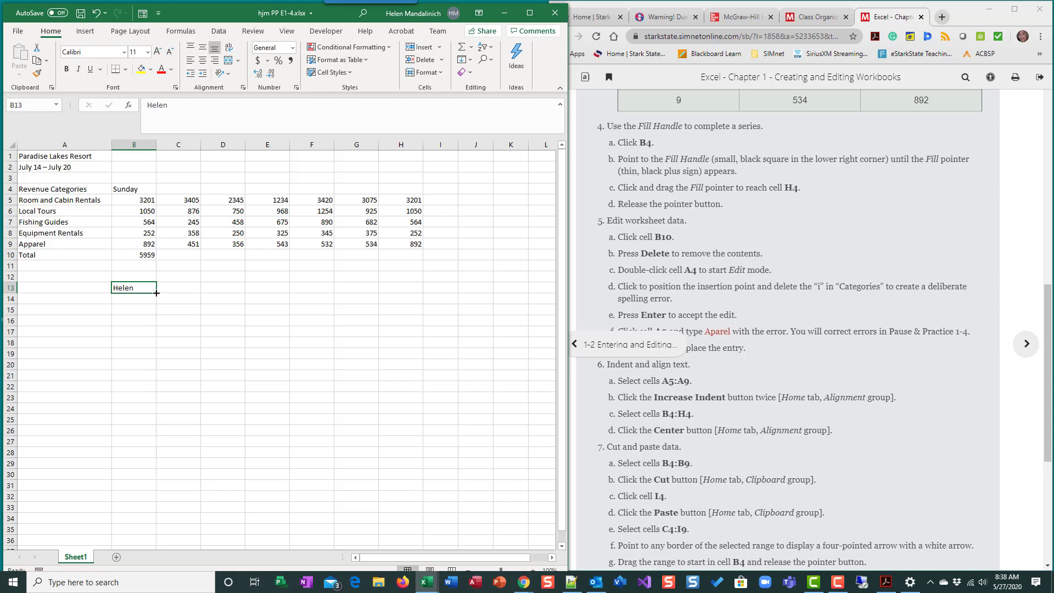
drag(156, 294, 144, 415)
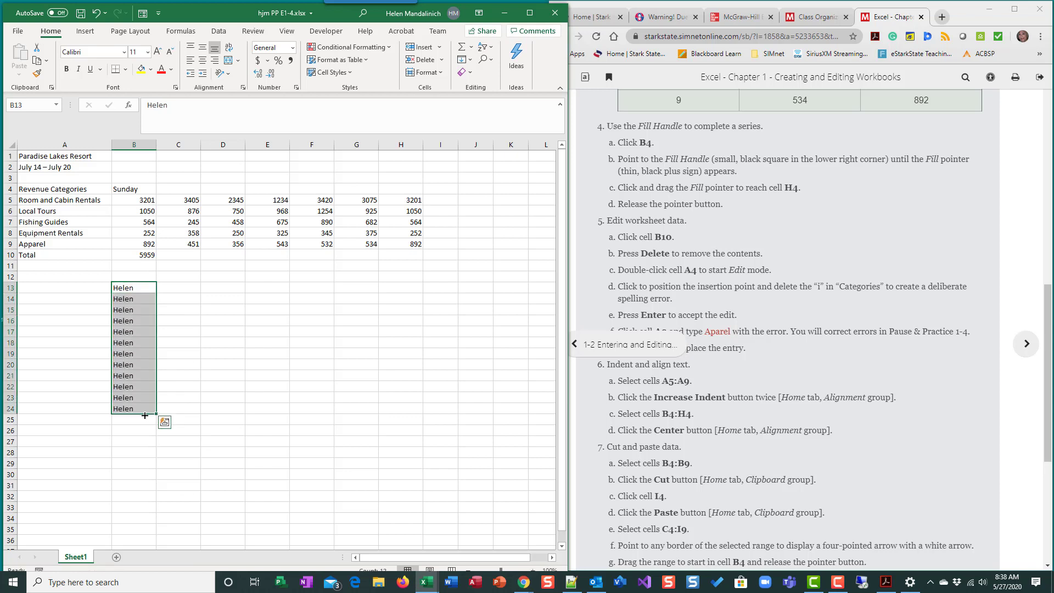
click(97, 14)
click(98, 14)
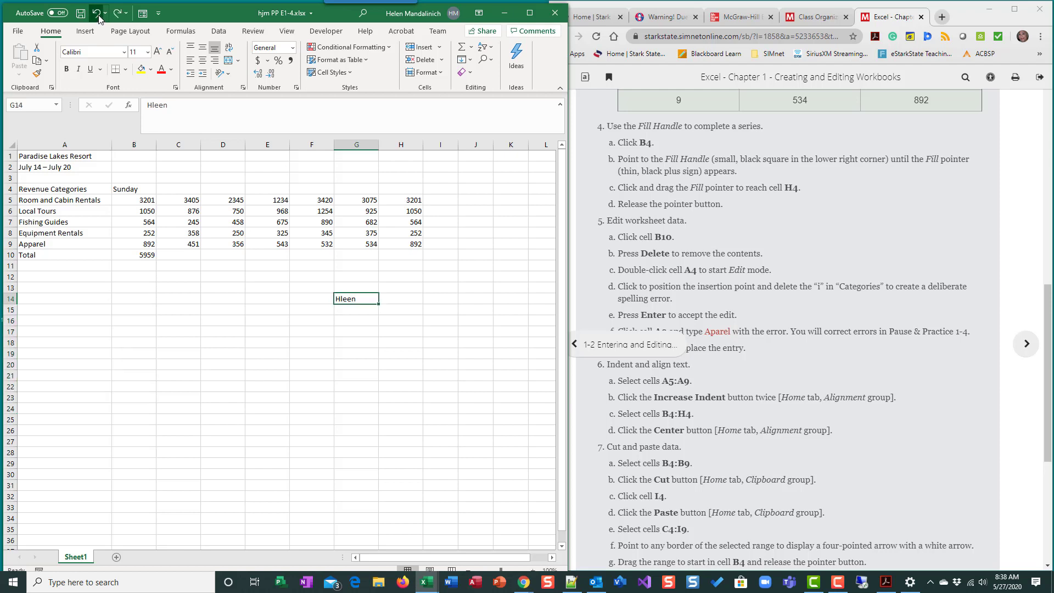
click(97, 14)
click(413, 298)
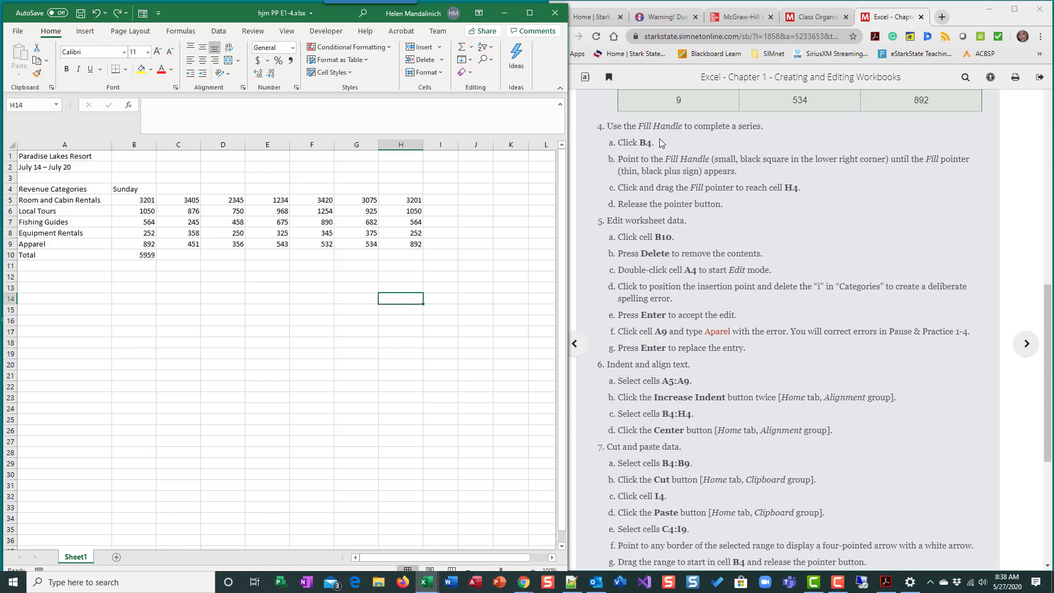
Step: Fill the weekday series from Sunday in B4 through Saturday in H4 with the fill handle
drag(666, 159, 709, 159)
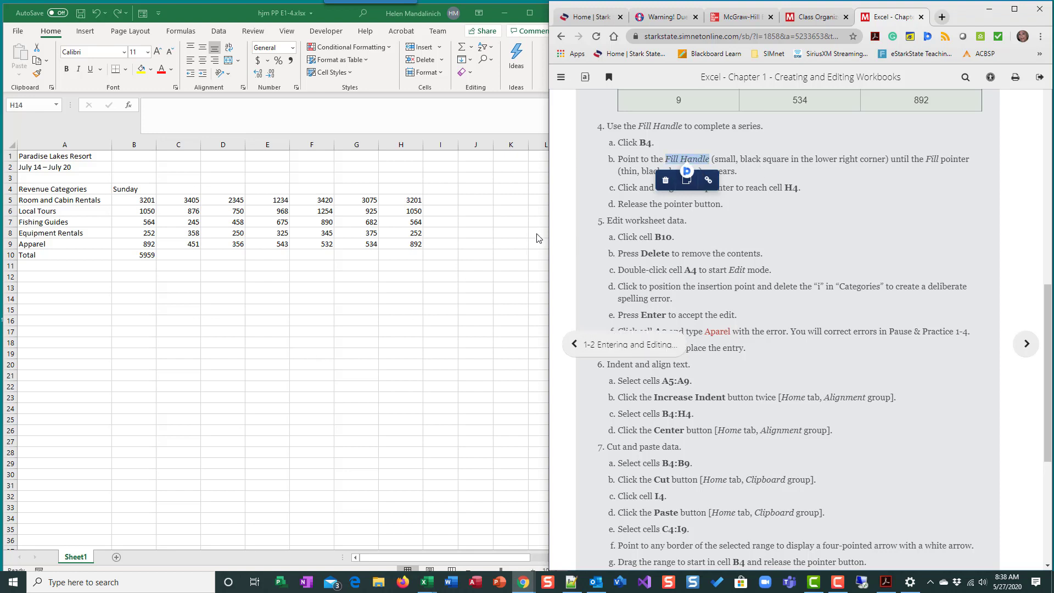
click(132, 189)
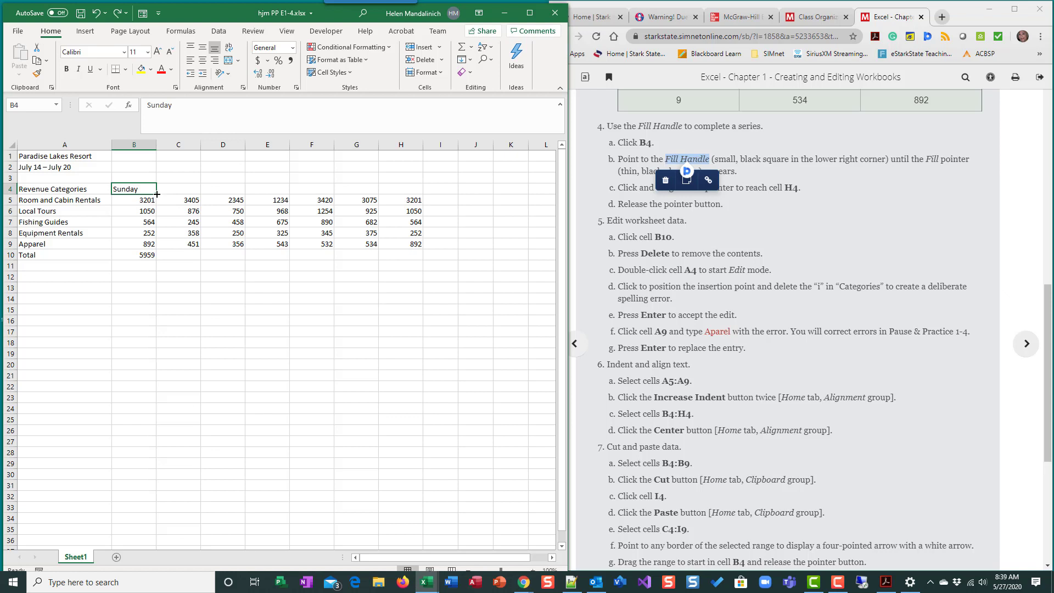
mouse_move(157, 194)
mouse_down()
mouse_move(180, 195)
mouse_move(166, 193)
mouse_up()
drag(179, 195, 418, 195)
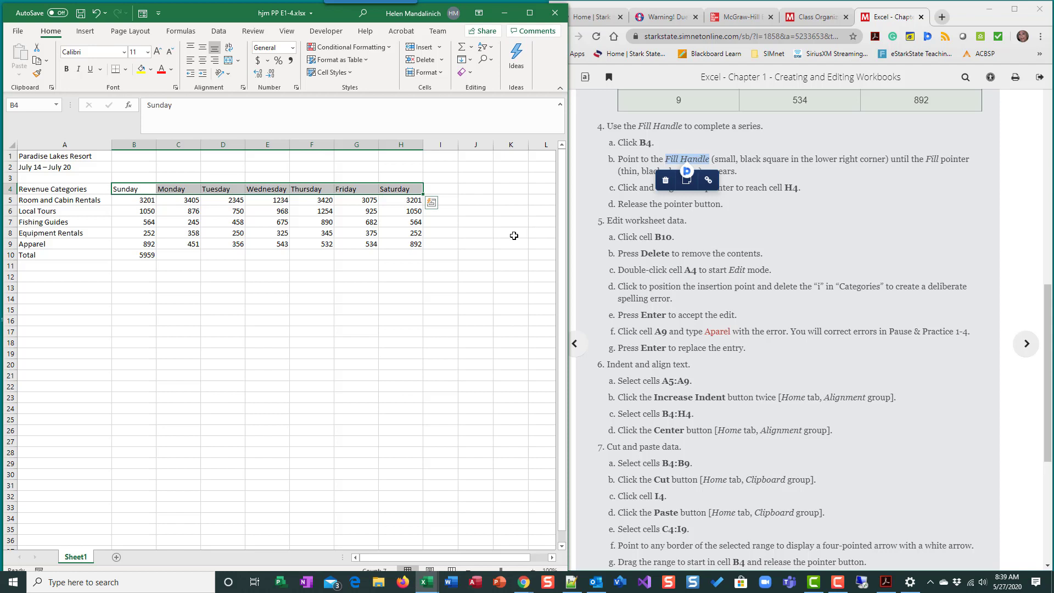
Step: Practise AutoFill by extending a 0, 5 pattern across row 14, then clear it
click(199, 297)
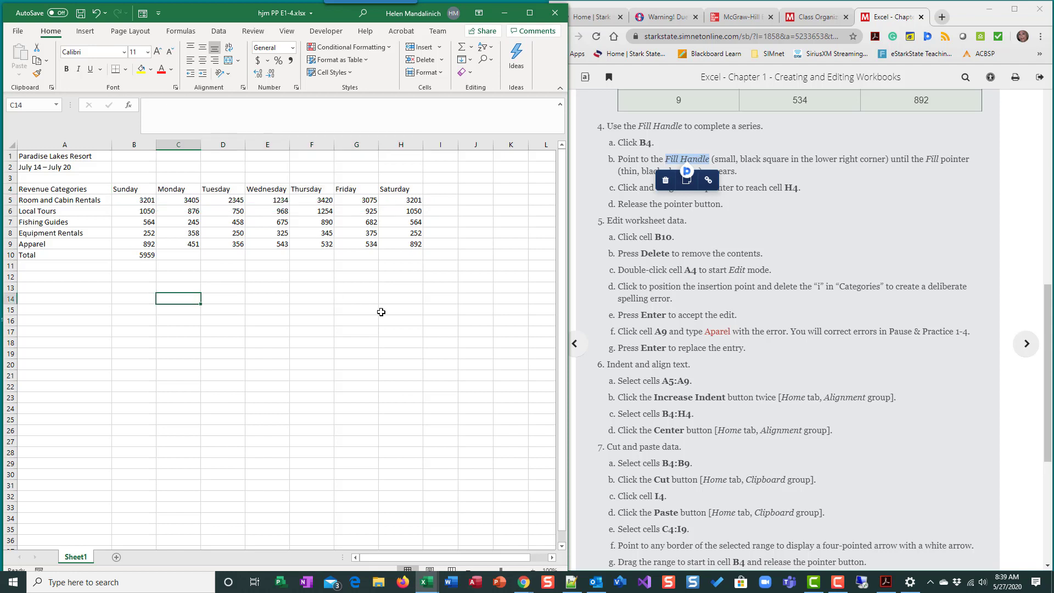
text(1)
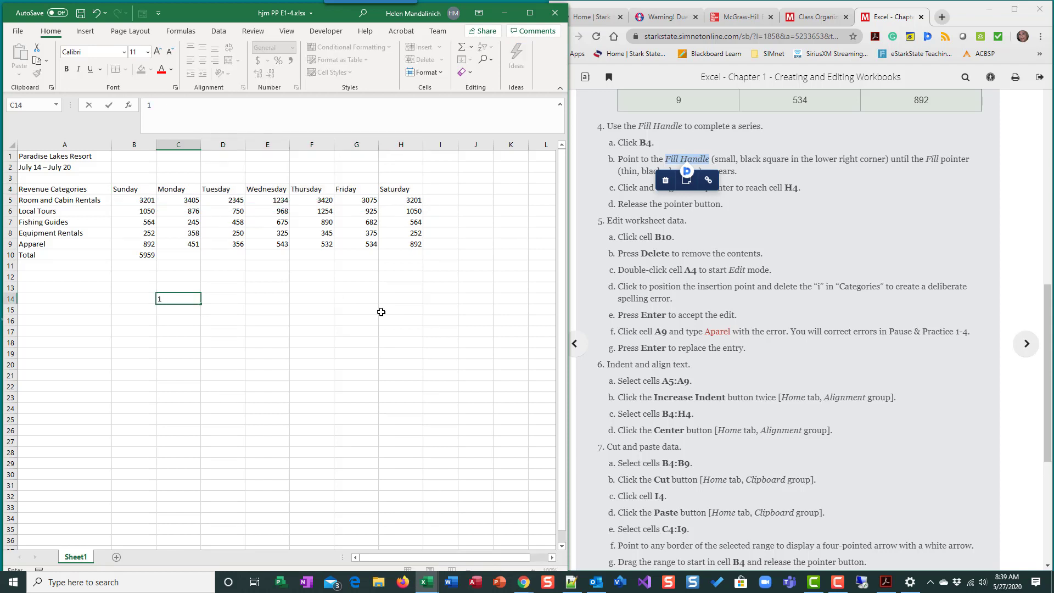
key(Tab)
text(5)
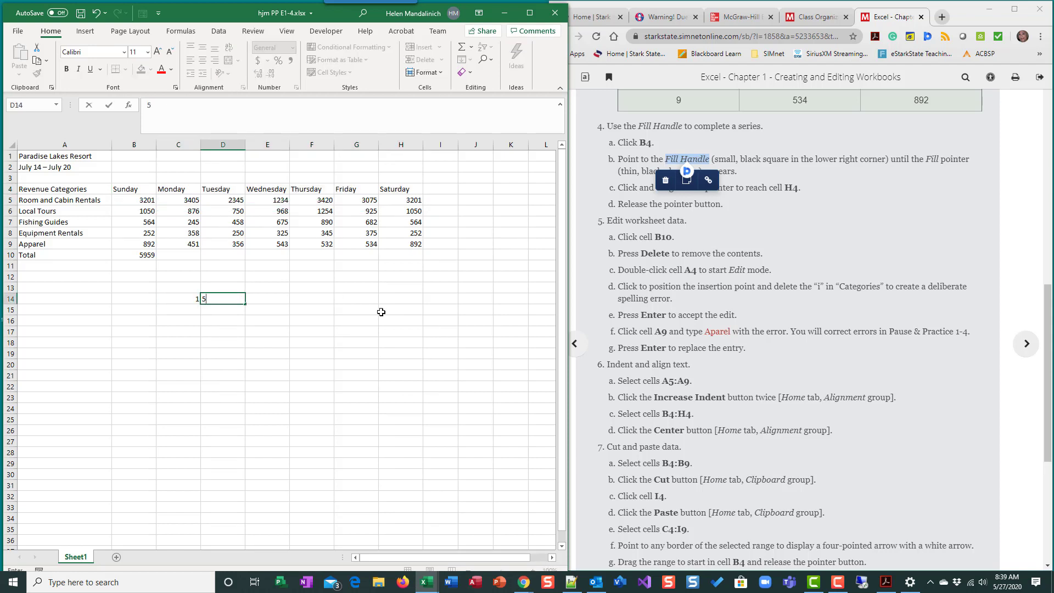
key(shift+Tab)
text(0)
key(Tab)
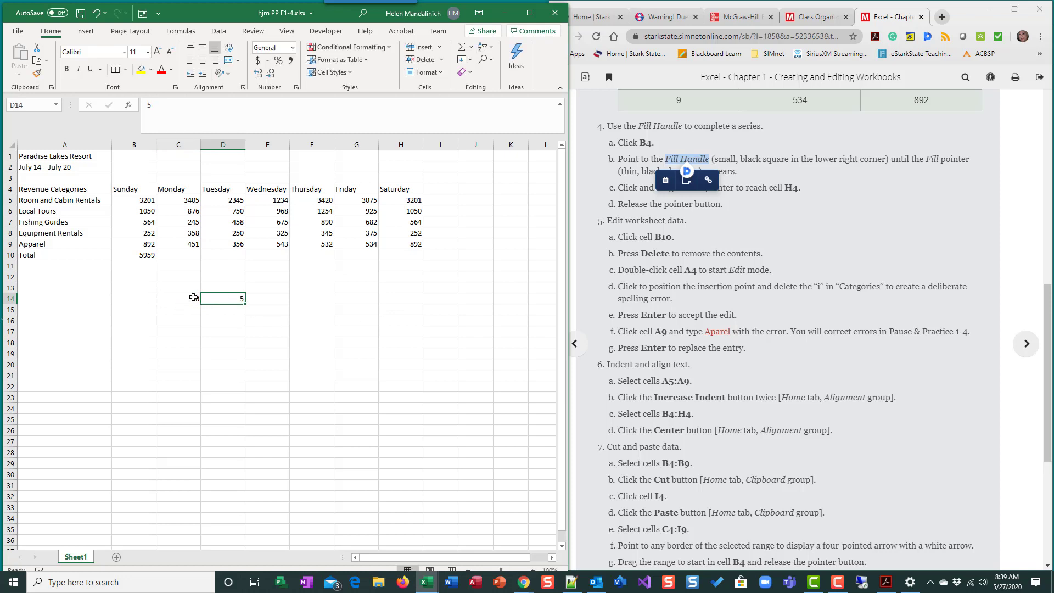
drag(179, 298, 216, 299)
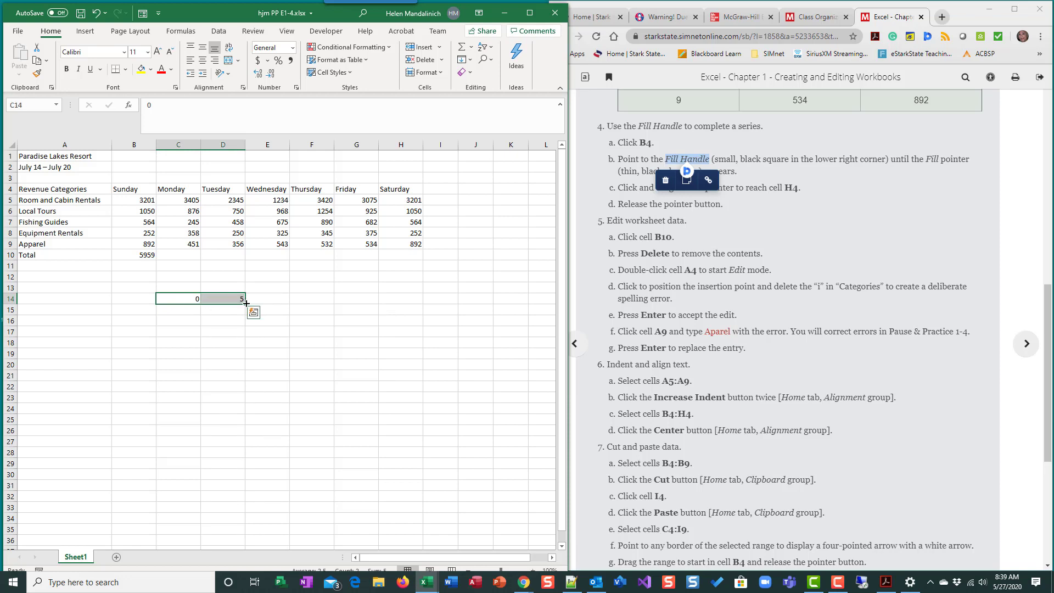
drag(244, 304, 442, 305)
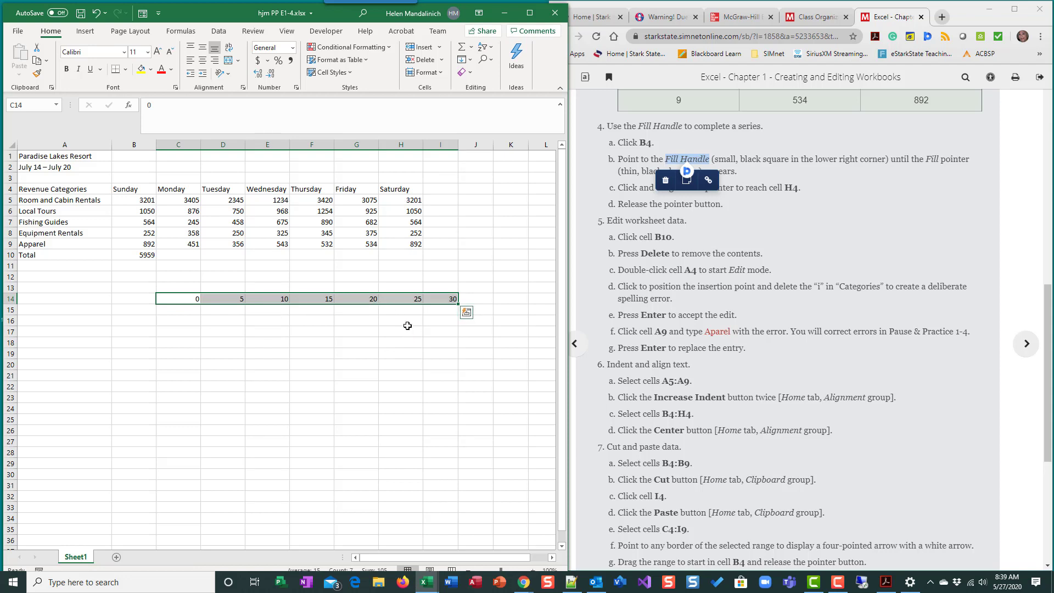
key(Delete)
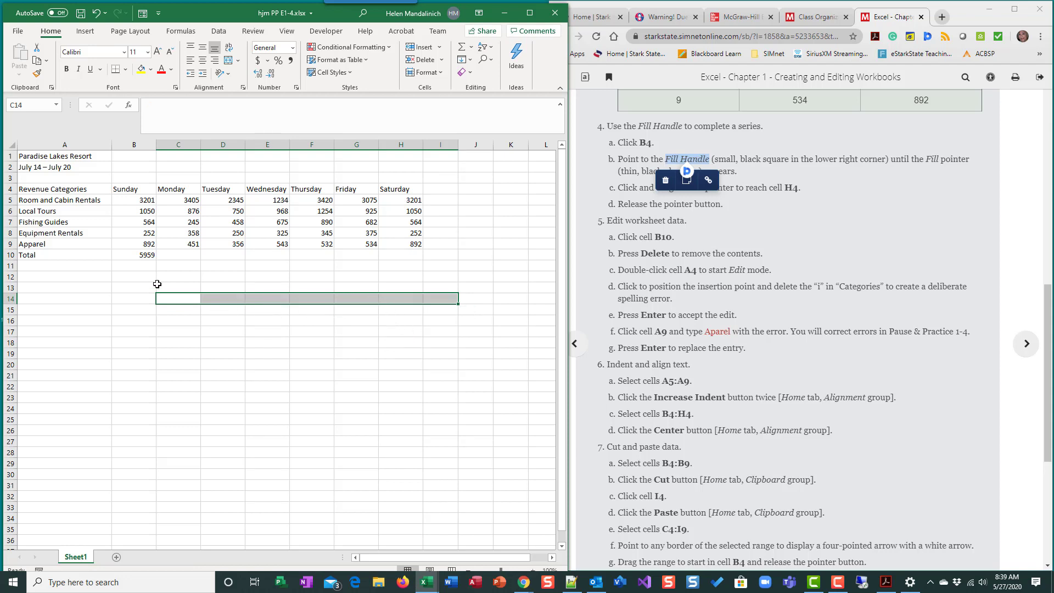
Step: Fill a 1, 2 counting series across row 14 from C14, then delete it
click(181, 299)
text(1)
key(Tab)
text(2)
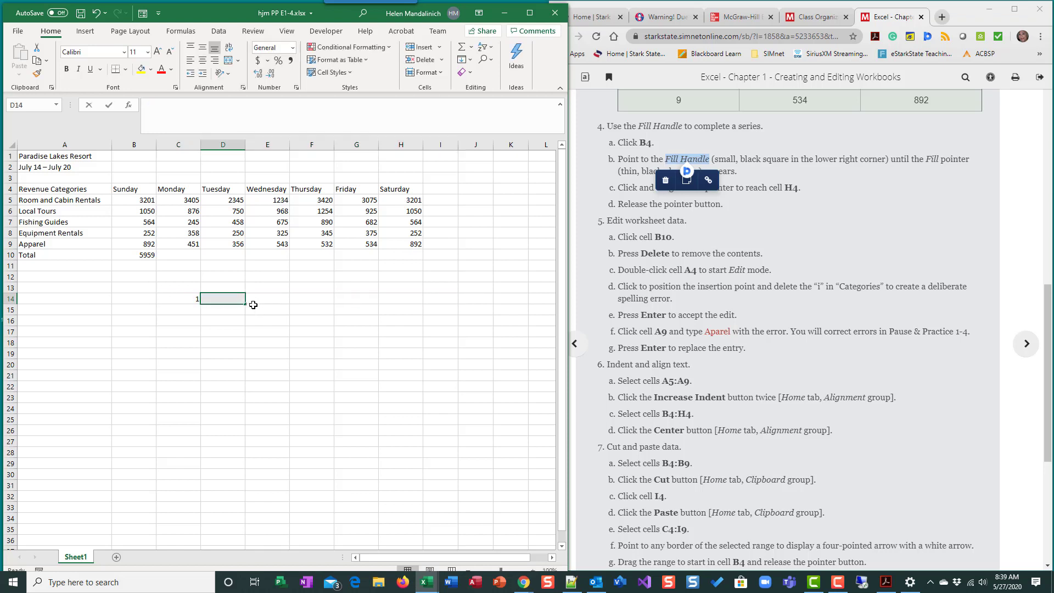
key(Return)
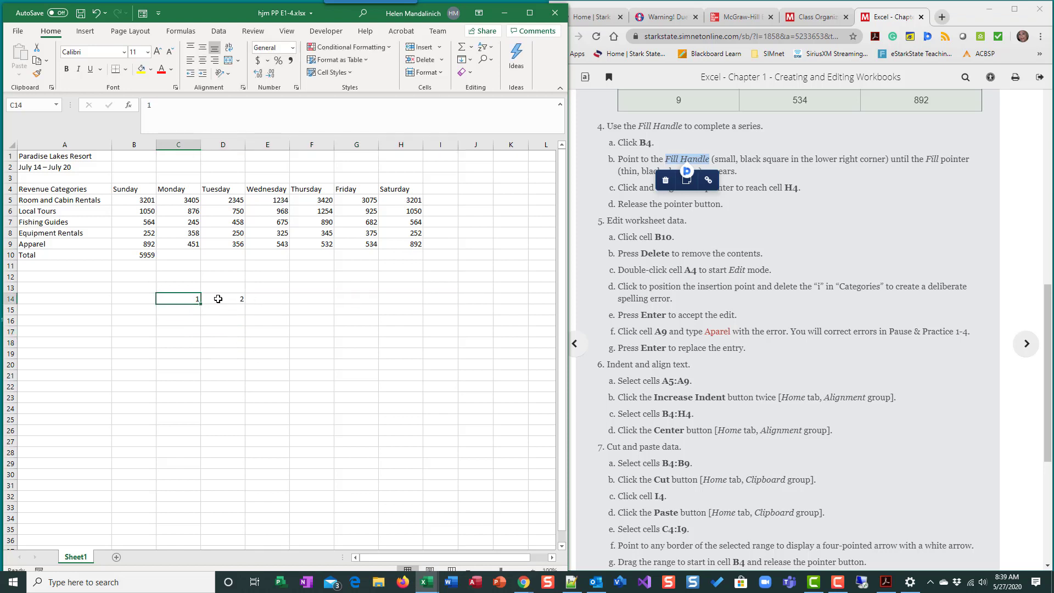
drag(179, 297, 215, 298)
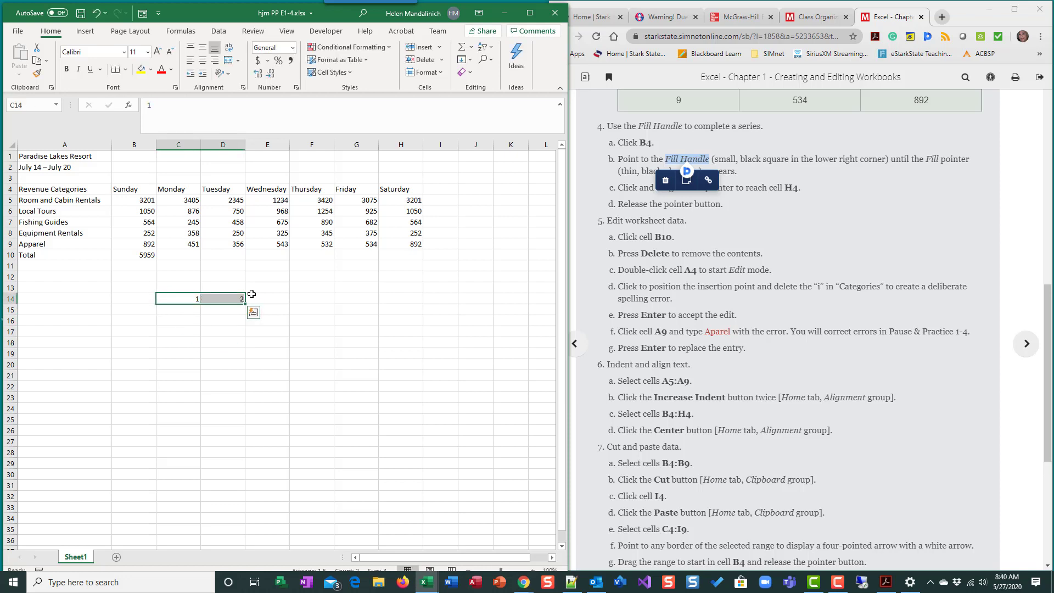
click(194, 342)
click(182, 299)
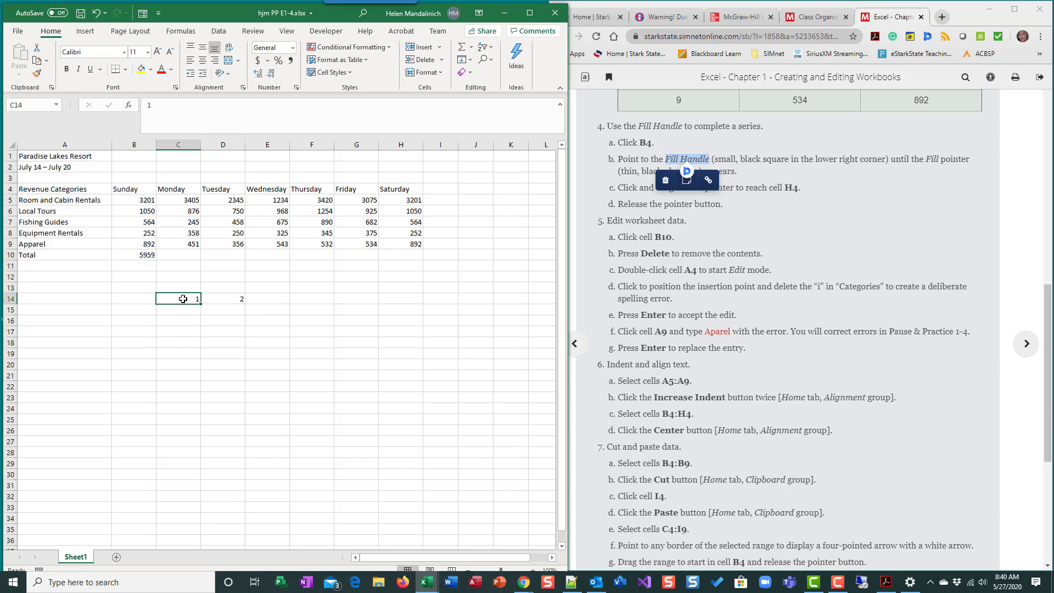
drag(182, 299, 476, 301)
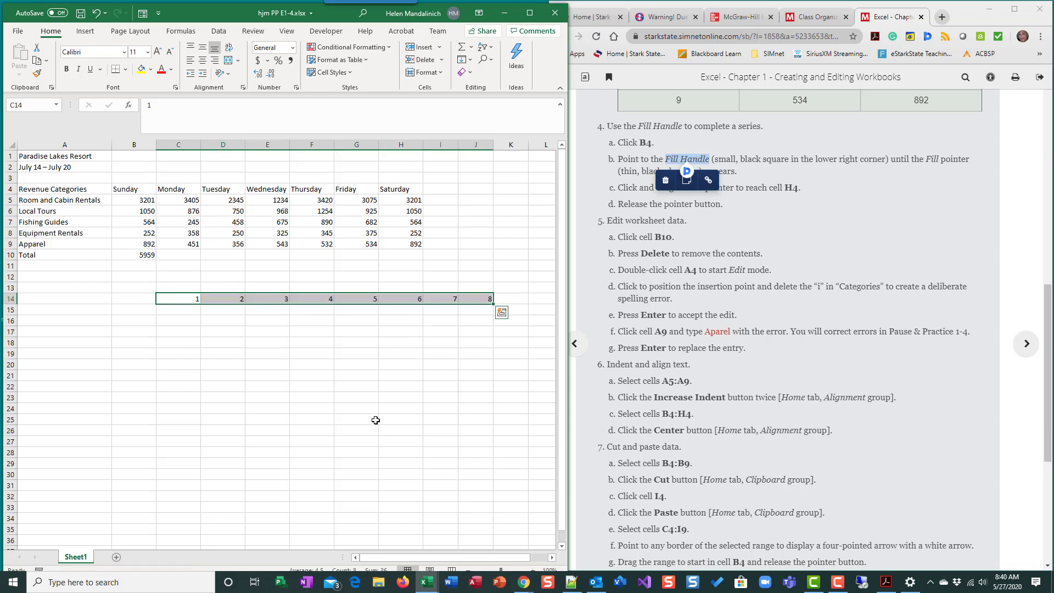
key(Delete)
click(182, 327)
Step: Enter 1 and 2 down column C from C14, move them, then clear the practice values
click(159, 297)
text(1)
key(Return)
text(2)
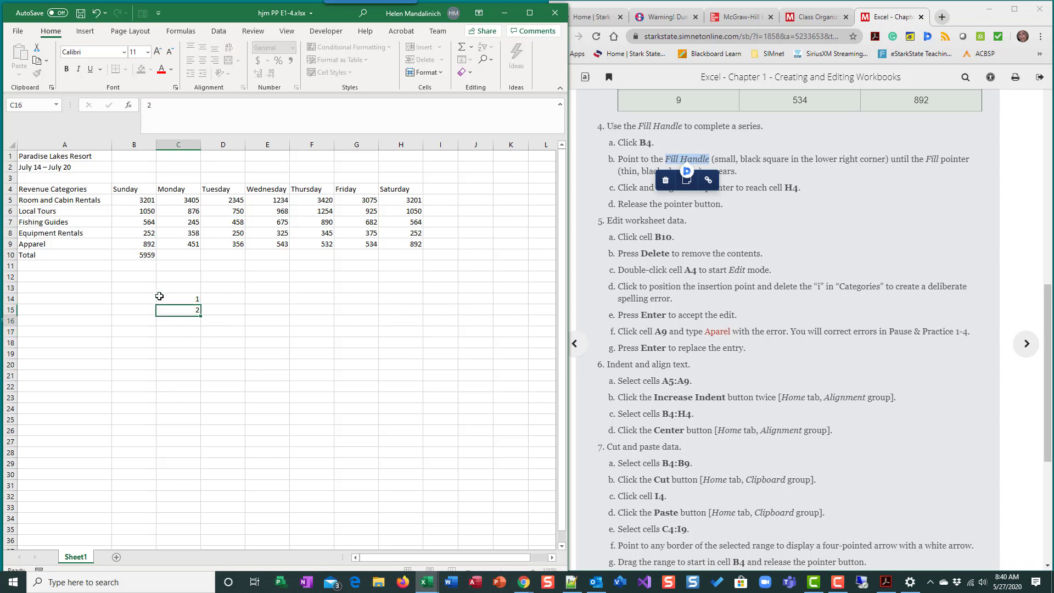
key(Return)
click(189, 276)
click(191, 299)
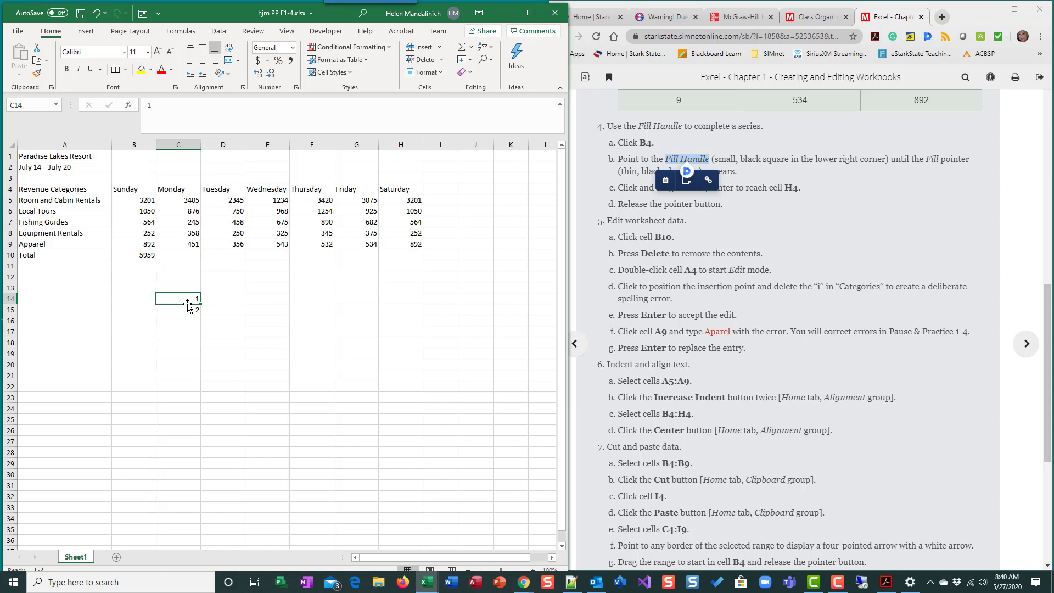
drag(188, 303, 187, 344)
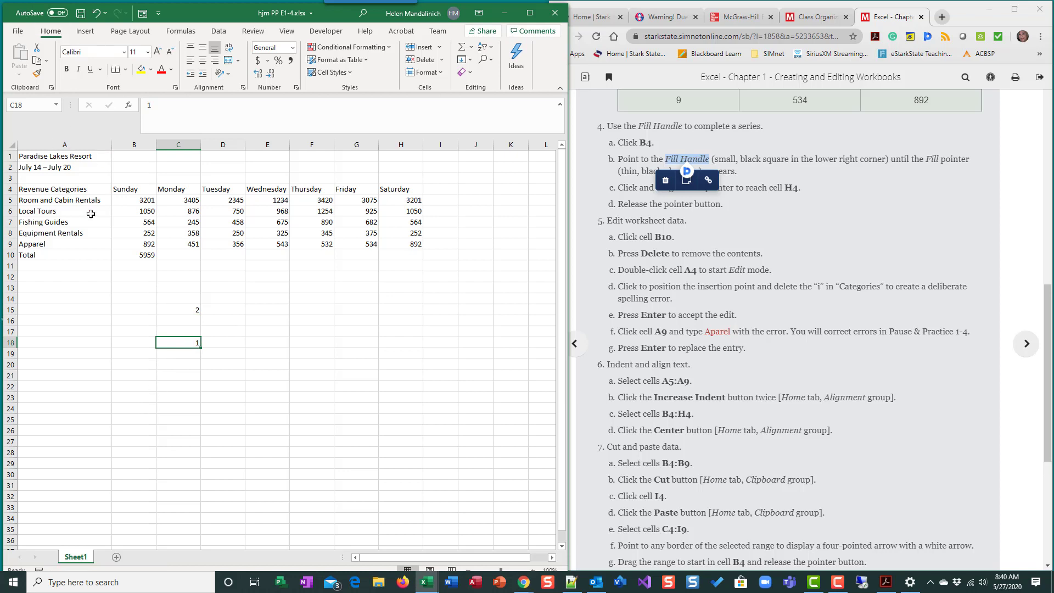
drag(179, 310, 178, 353)
key(Delete)
Step: Bring the textbook instructions in front of the workbook and scroll through them
click(730, 261)
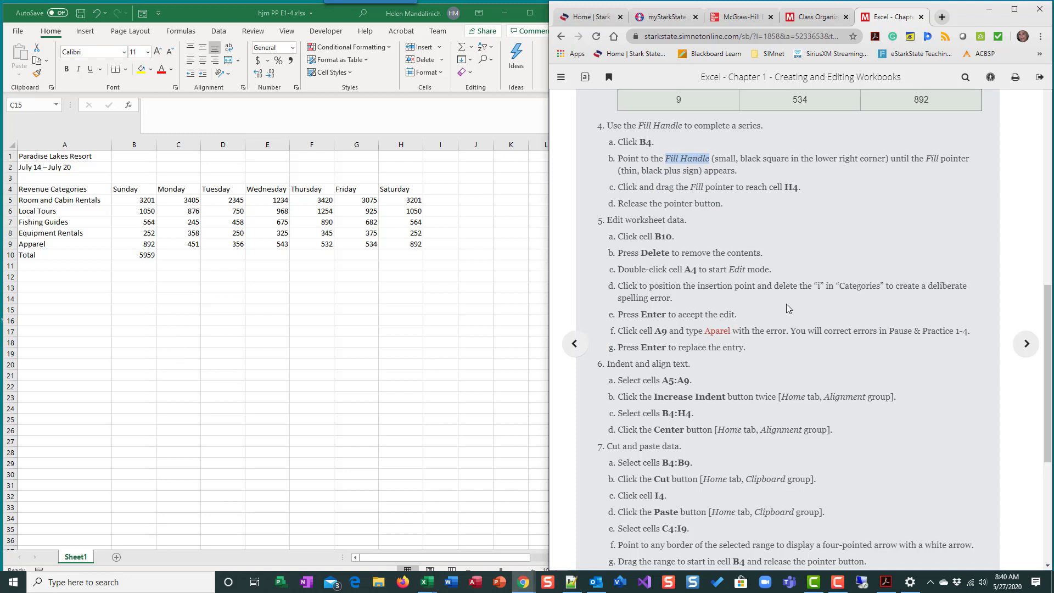
scroll(786, 308, down, 2)
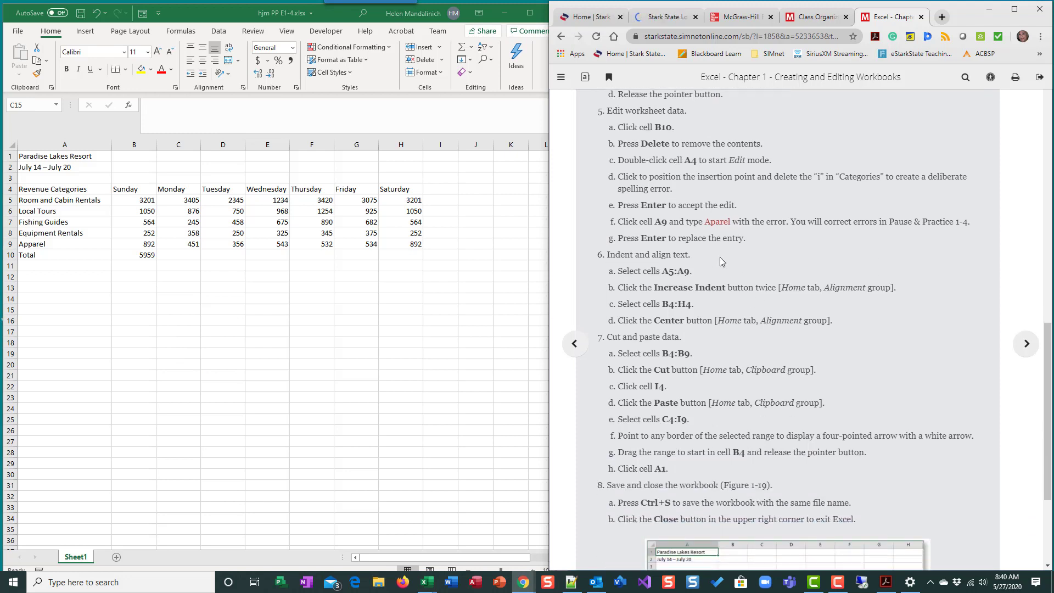
scroll(718, 254, up, 2)
scroll(716, 253, down, 2)
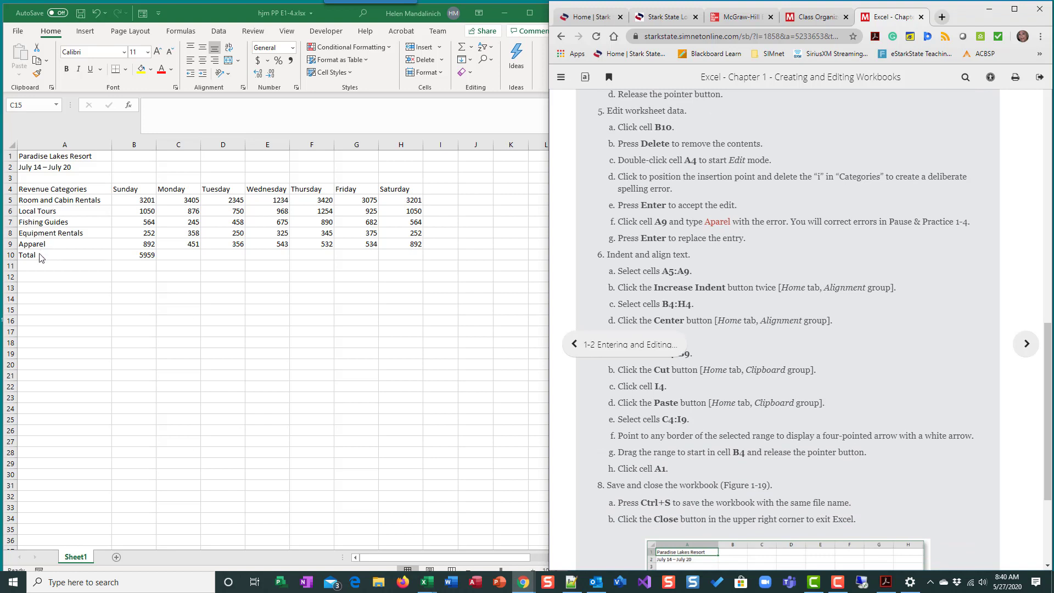
Step: Delete the 5959 sum from B10, leaving the Total row without a figure
click(142, 255)
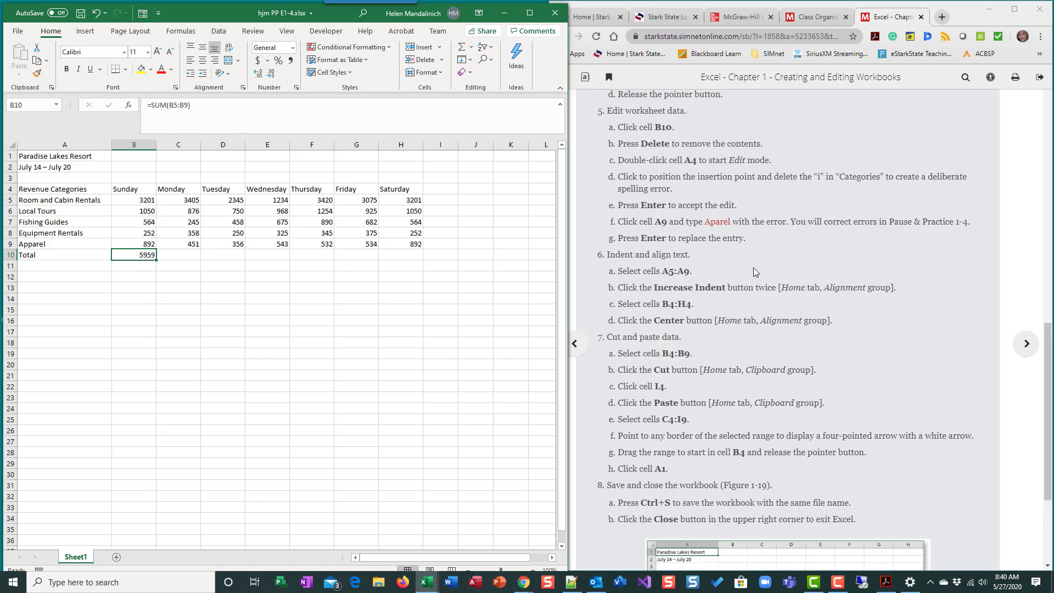
key(Delete)
click(321, 375)
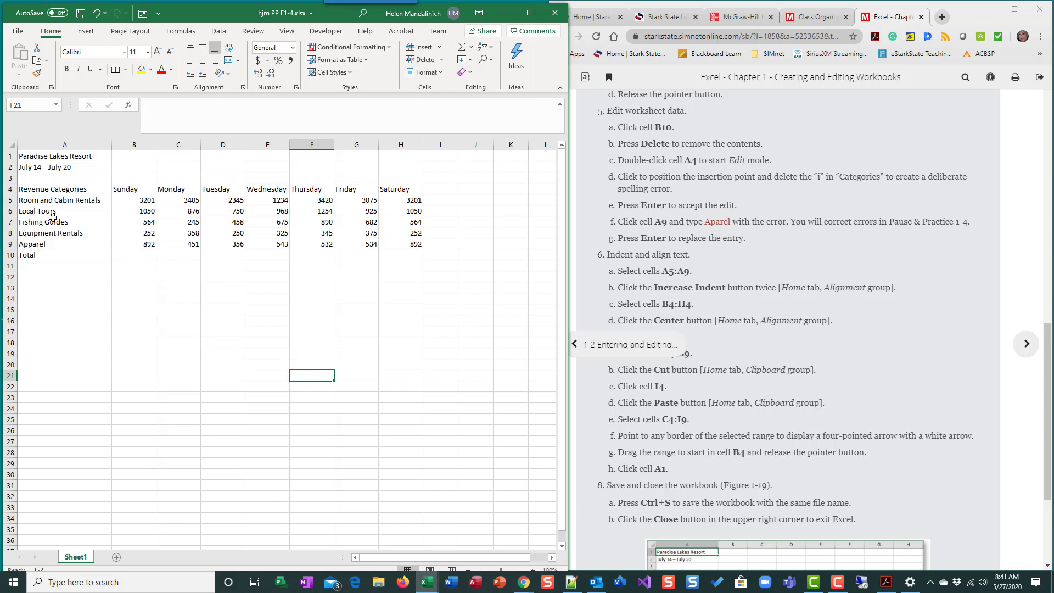
Step: Remove the i from A4 so it reads 'Revenue Categores'
click(61, 188)
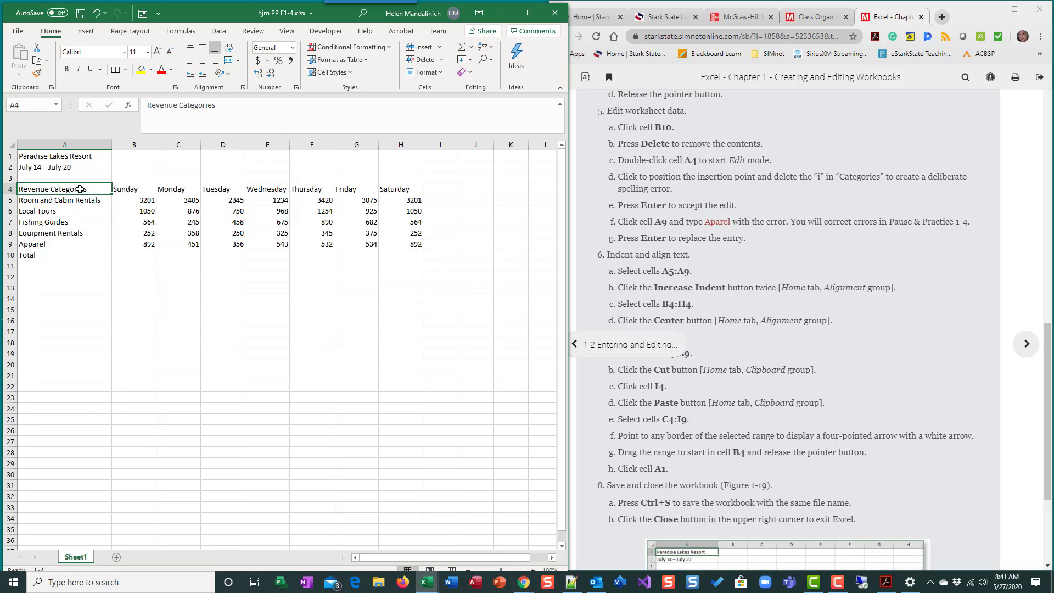
click(259, 448)
click(69, 189)
key(F2)
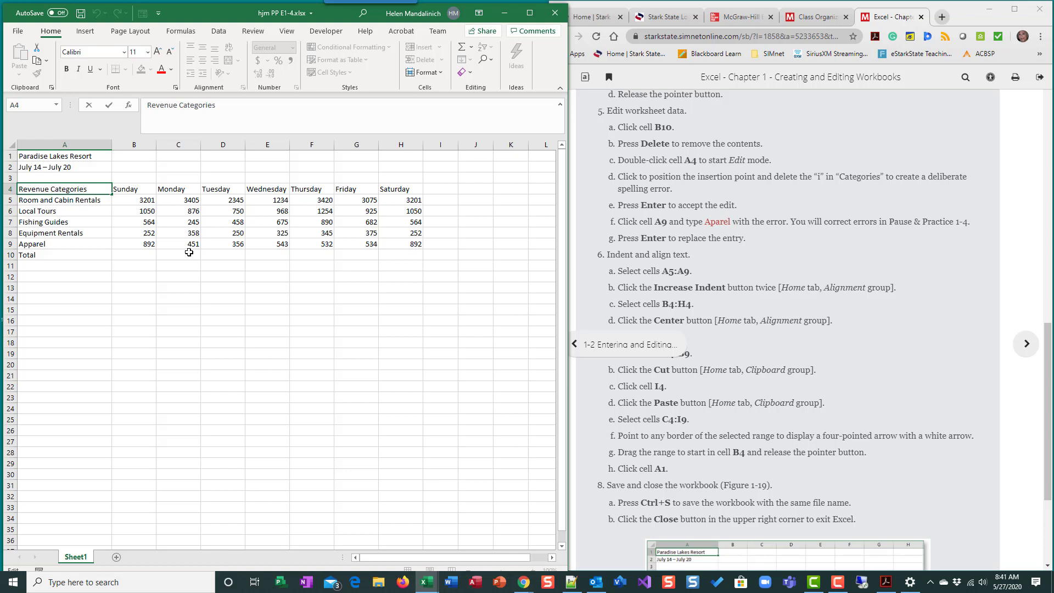
key(Left)
key(Left)
key(BackSpace)
click(57, 210)
Step: Delete one p from A9 so it reads 'Aparel', then review column A
double_click(47, 245)
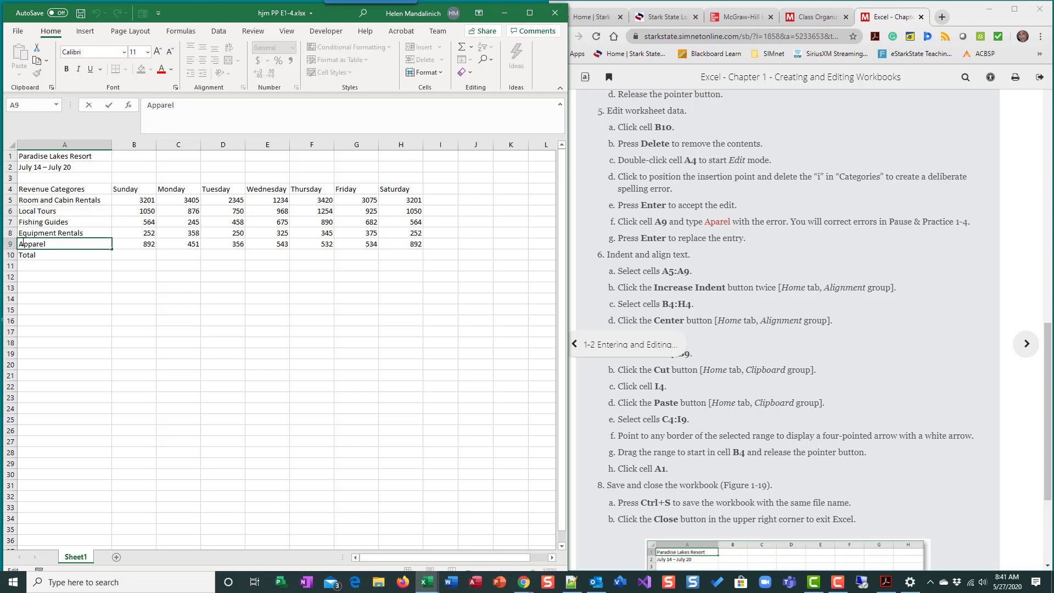
key(BackSpace)
click(211, 325)
click(82, 190)
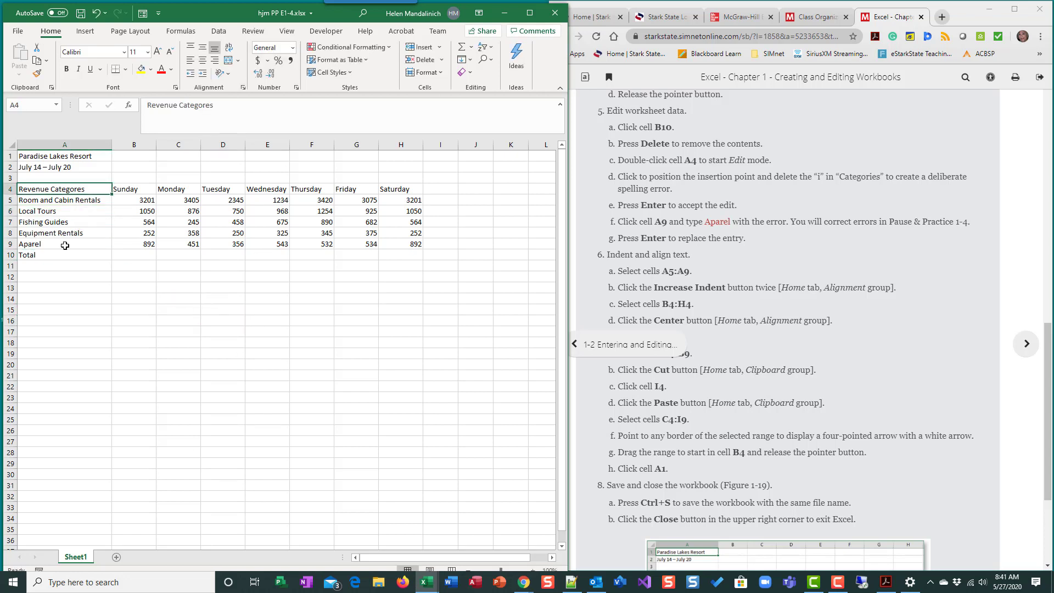
key(Down)
key(Down)
key(Down)
key(Down)
key(Down)
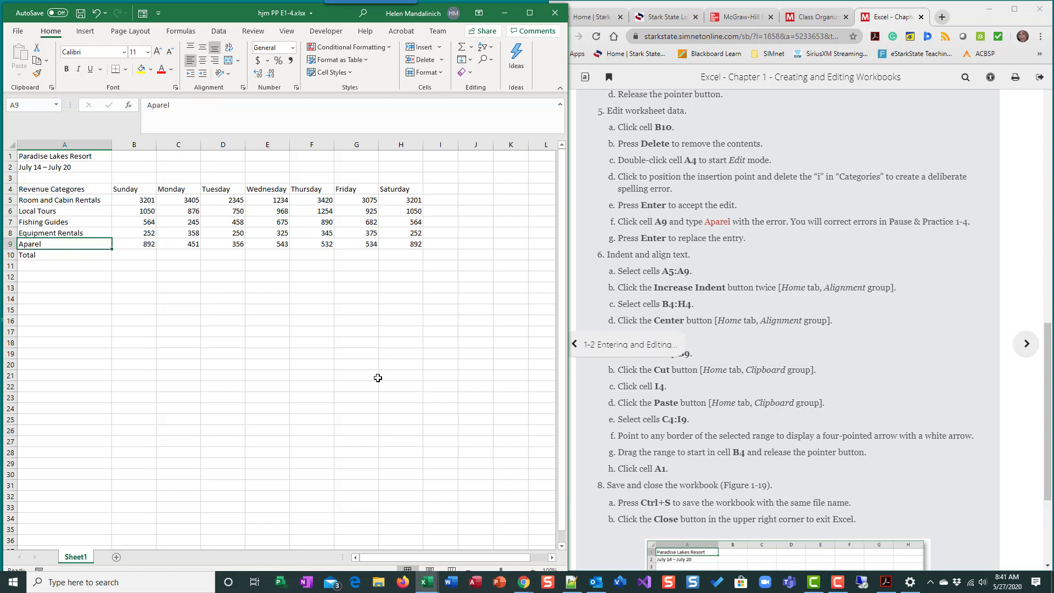
click(366, 340)
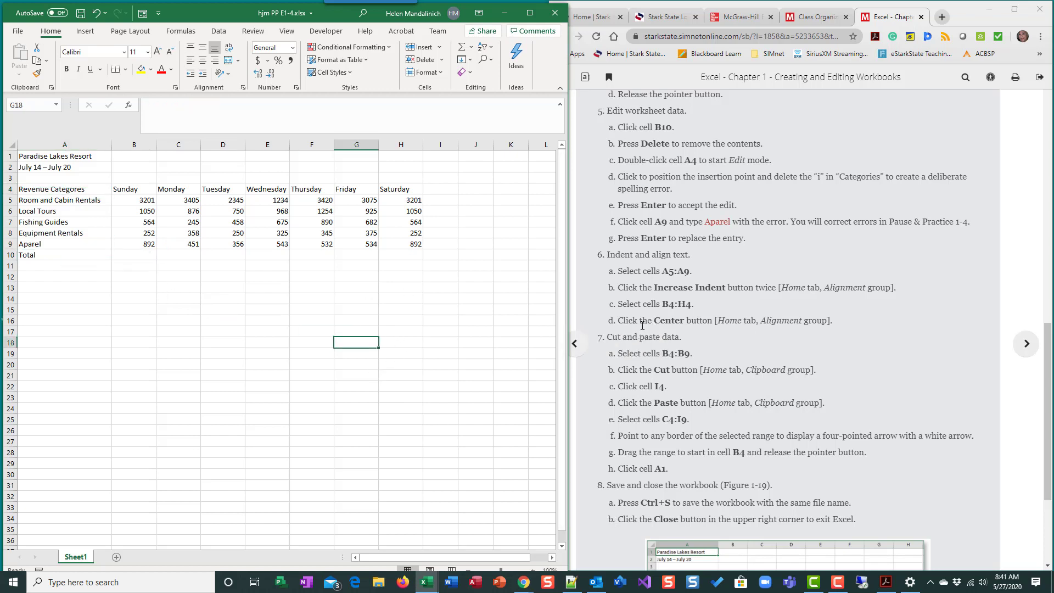
Step: Indent the five category labels in A5:A9, Room and Cabin Rentals through Aparel, by two levels
scroll(778, 508, down, 3)
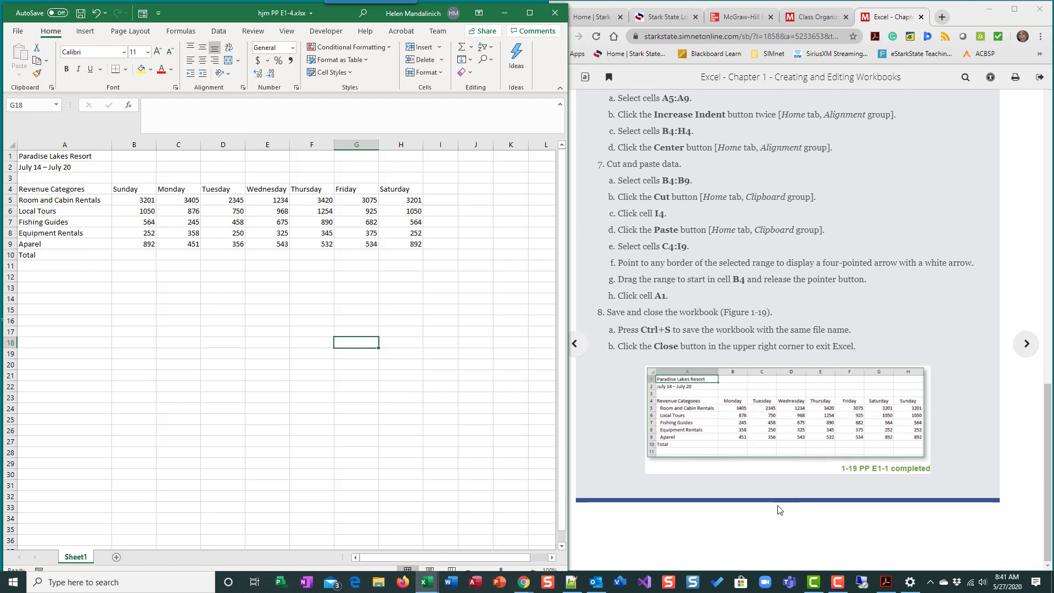
scroll(779, 508, up, 3)
scroll(778, 505, down, 1)
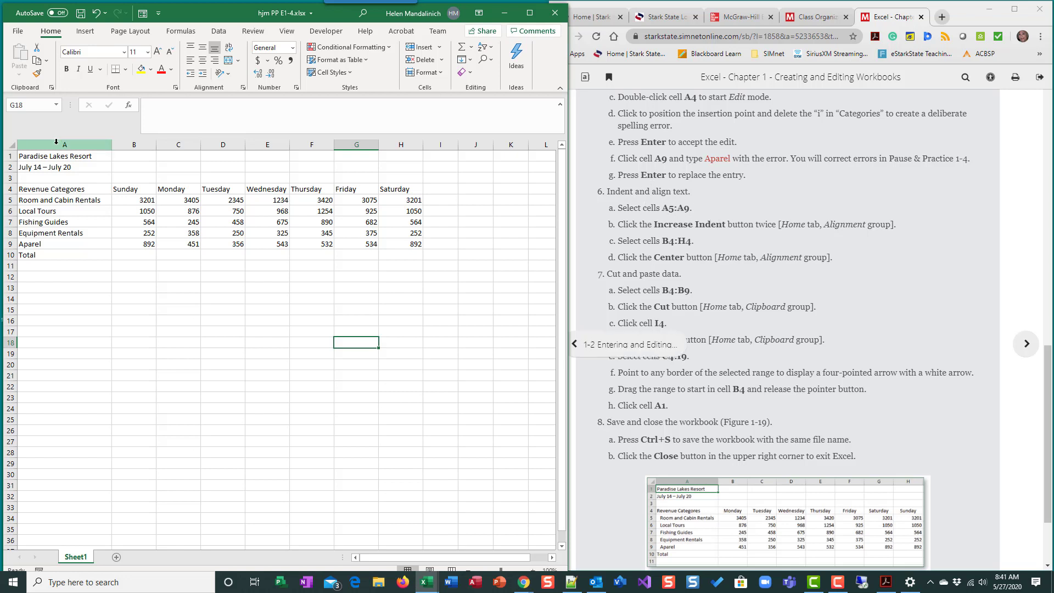
click(56, 201)
drag(56, 201, 72, 201)
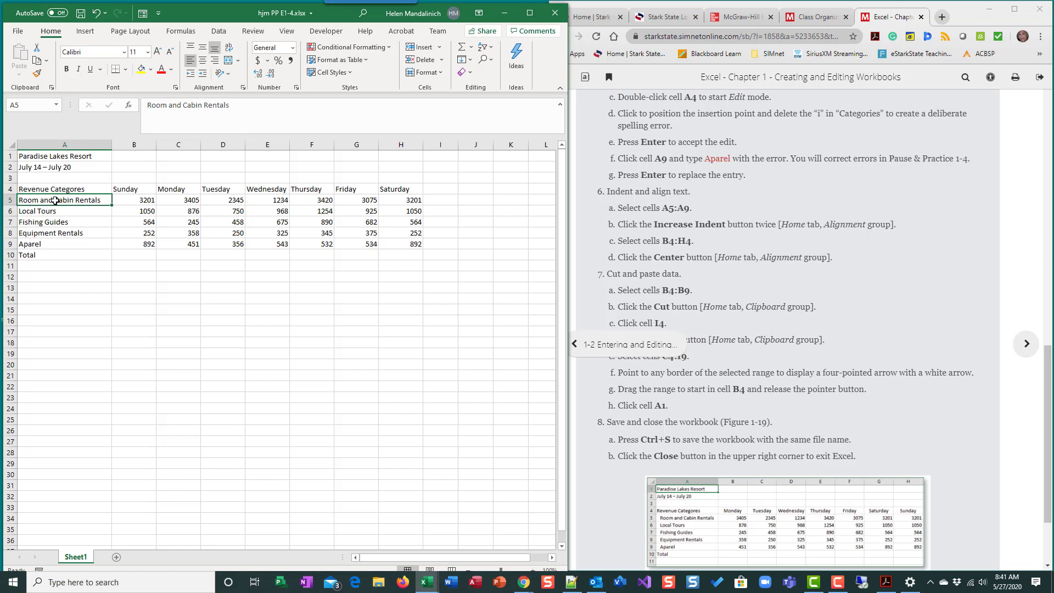
drag(55, 203, 60, 239)
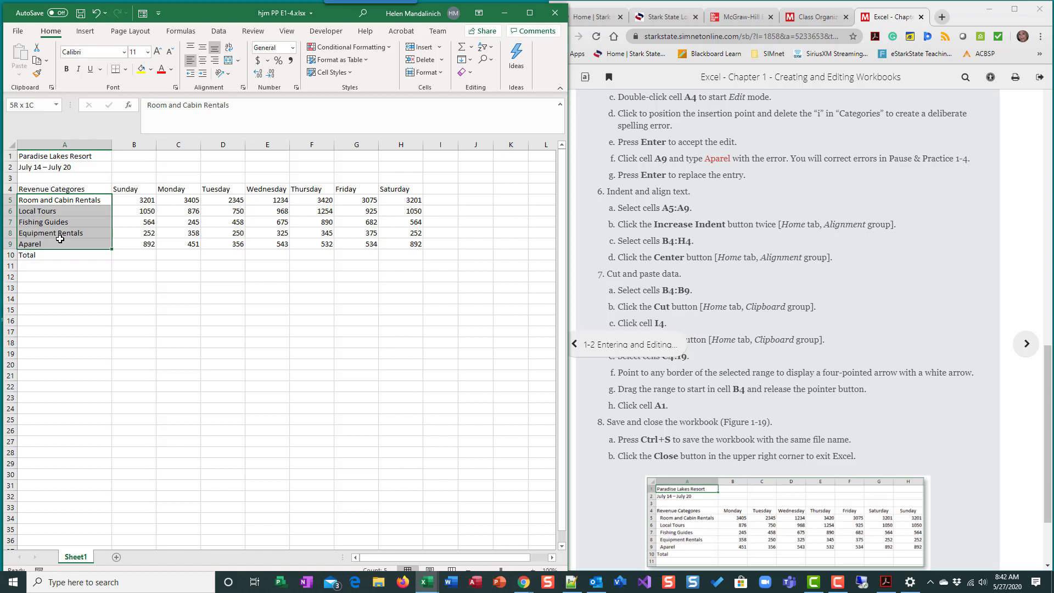
drag(60, 239, 60, 235)
click(529, 16)
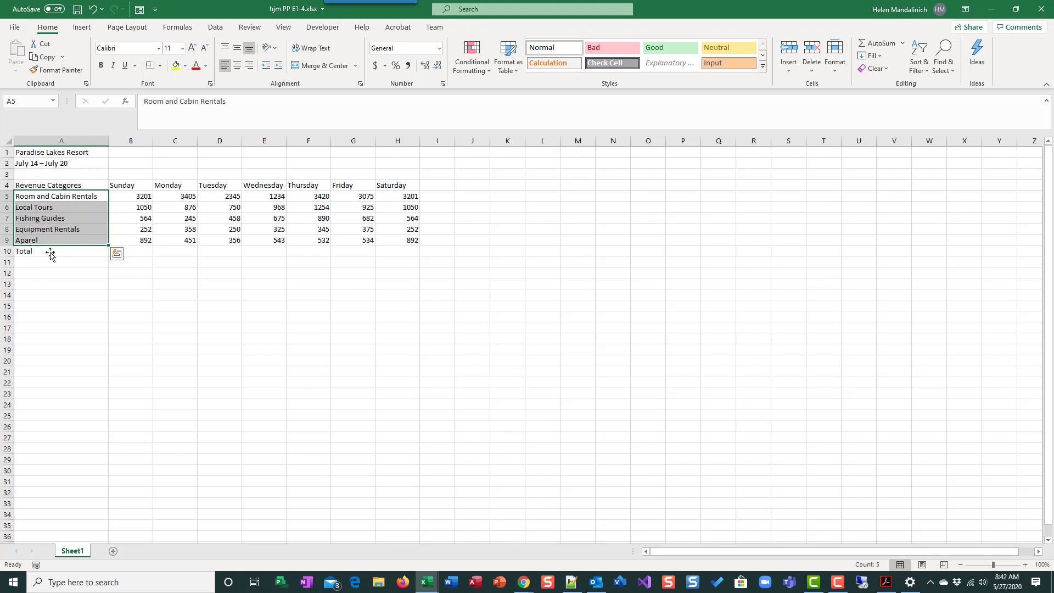
click(278, 65)
click(278, 65)
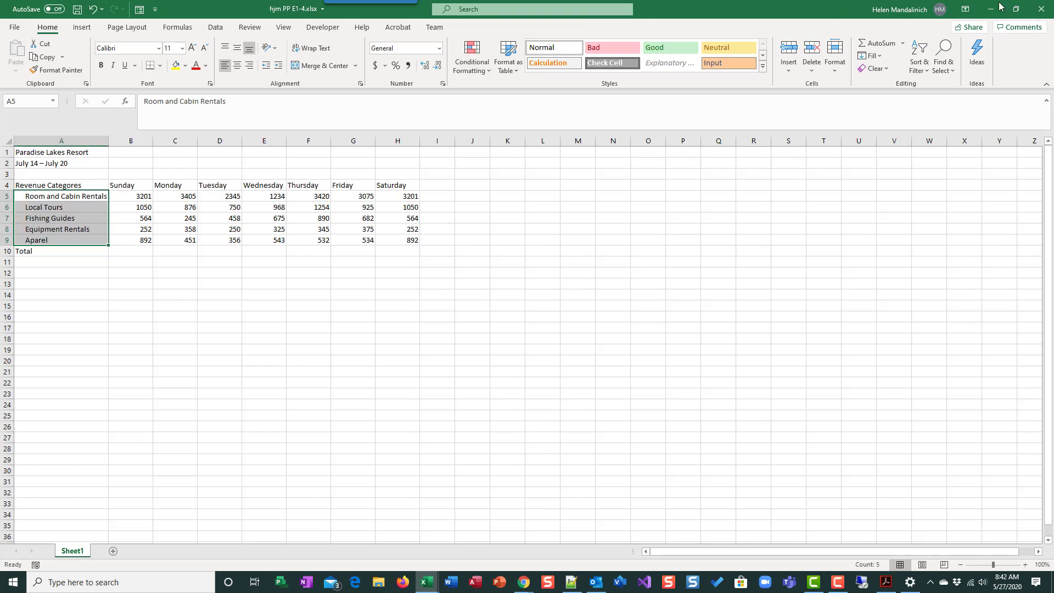
click(1015, 10)
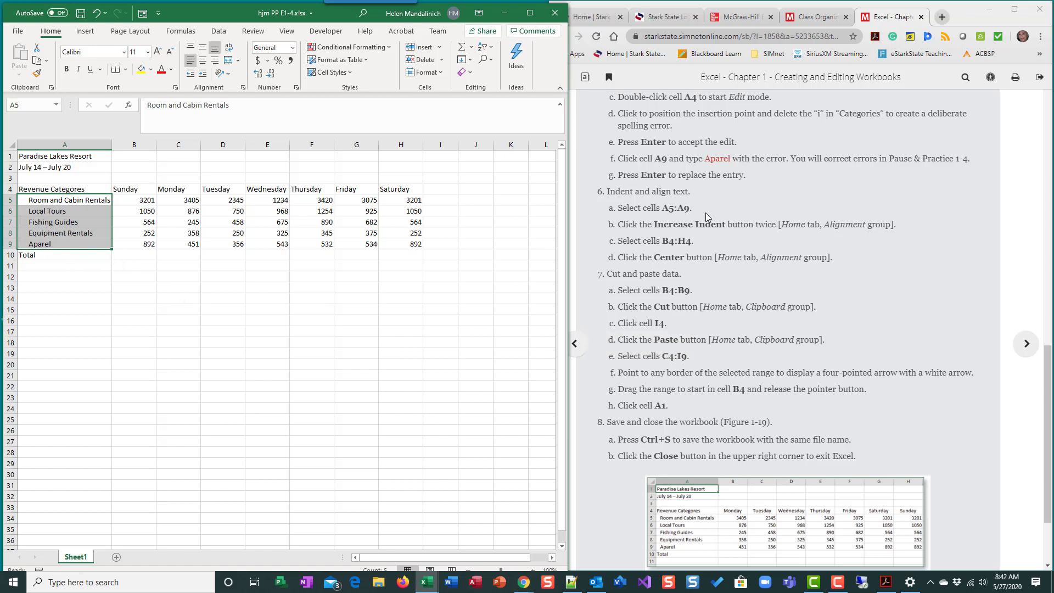
Step: Center the Sunday through Saturday headings in B4:H4 within their cells
scroll(743, 271, down, 1)
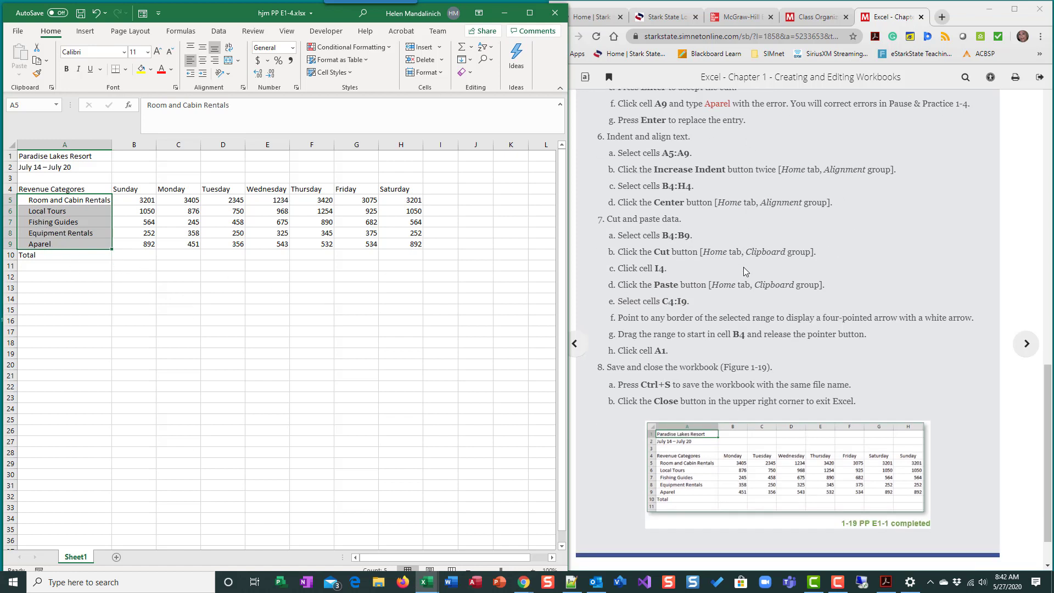
click(421, 300)
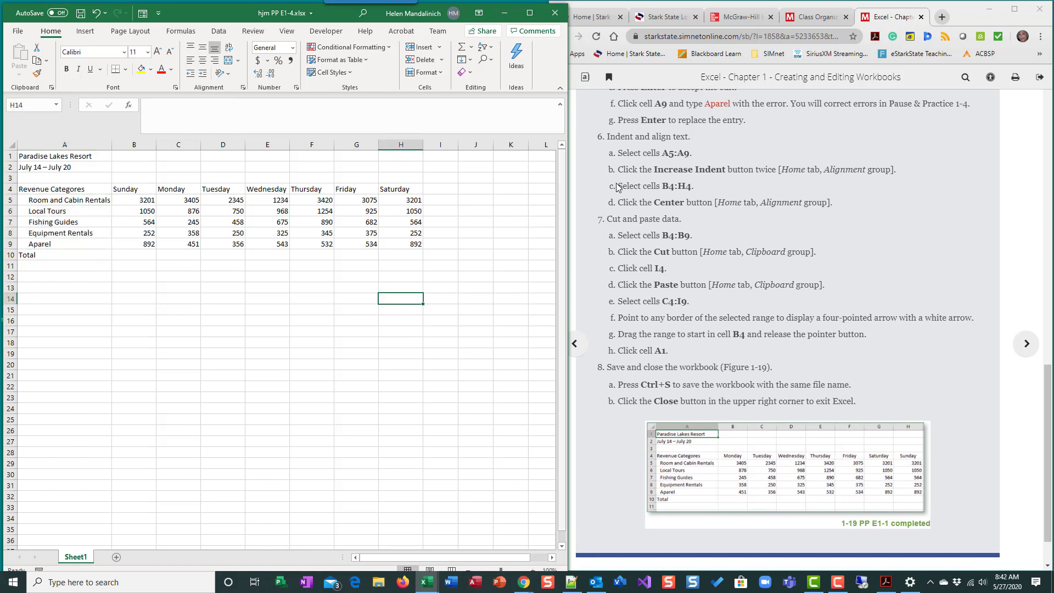
drag(662, 186, 694, 187)
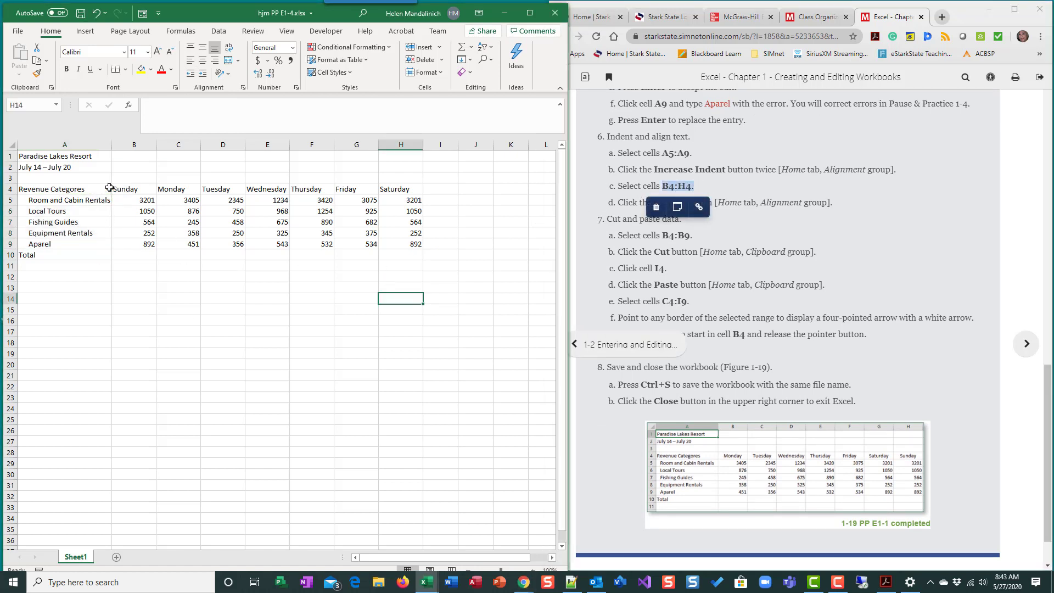
drag(122, 190, 419, 191)
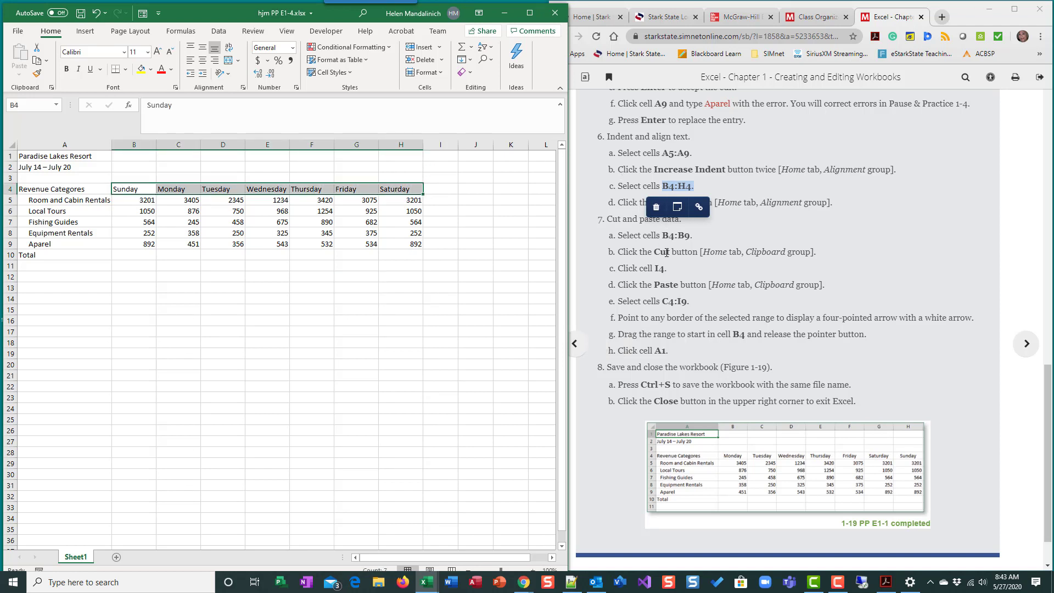
click(729, 192)
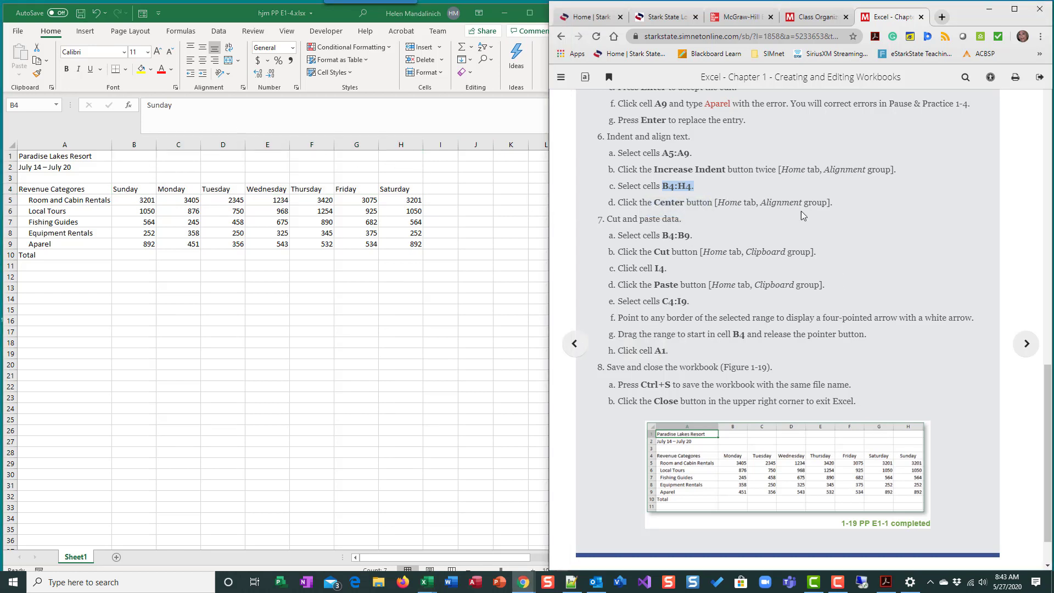
click(144, 188)
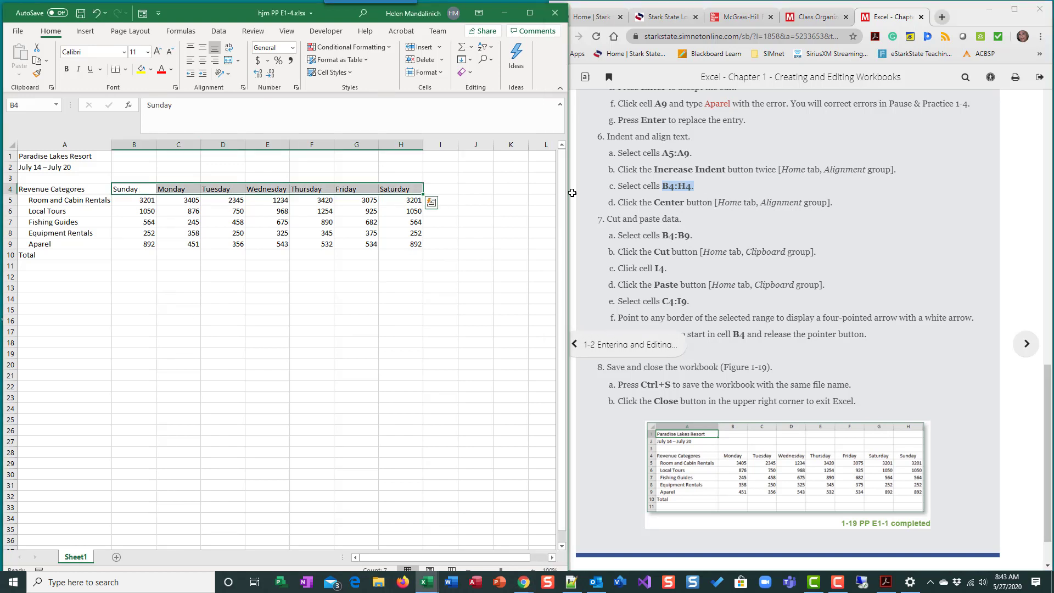
click(530, 12)
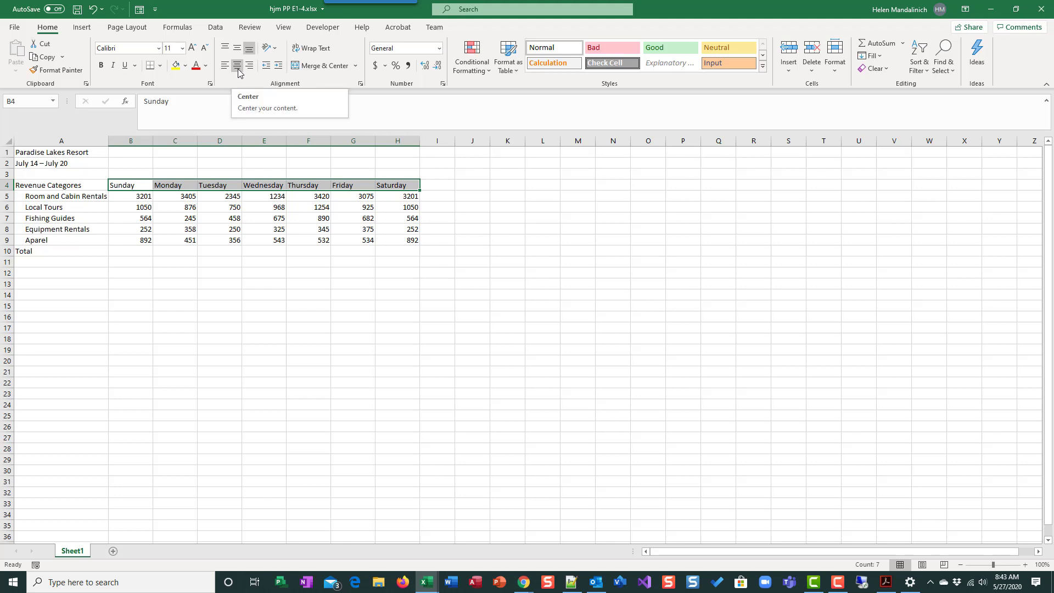
click(239, 69)
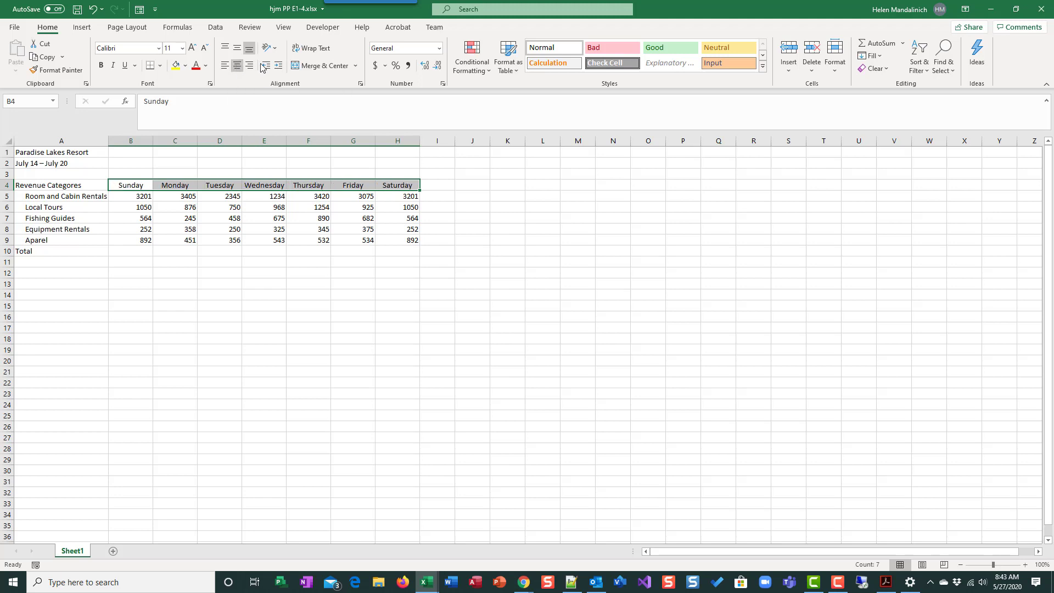
click(1016, 9)
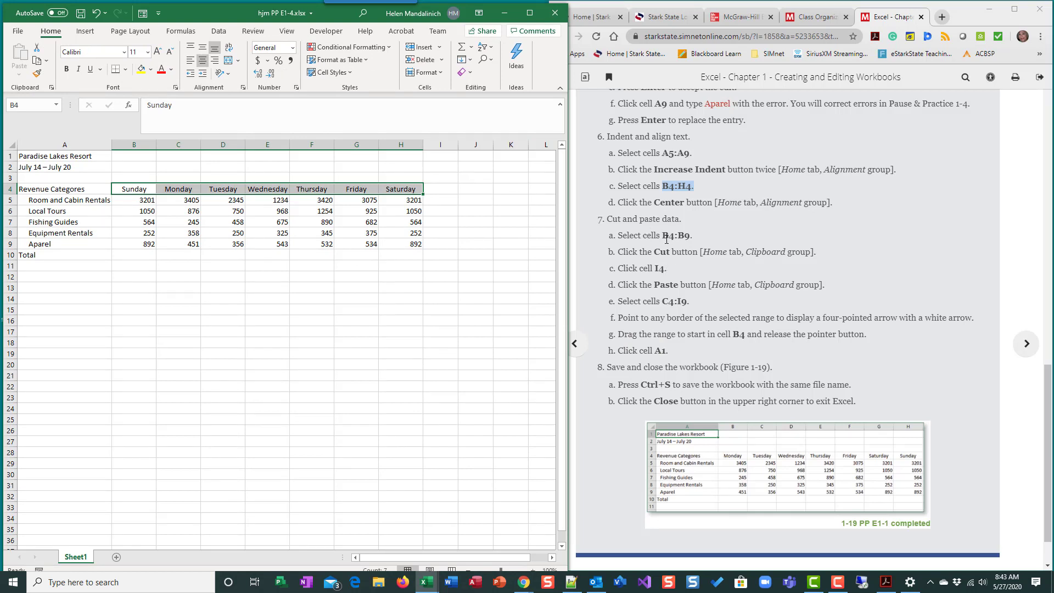
click(313, 339)
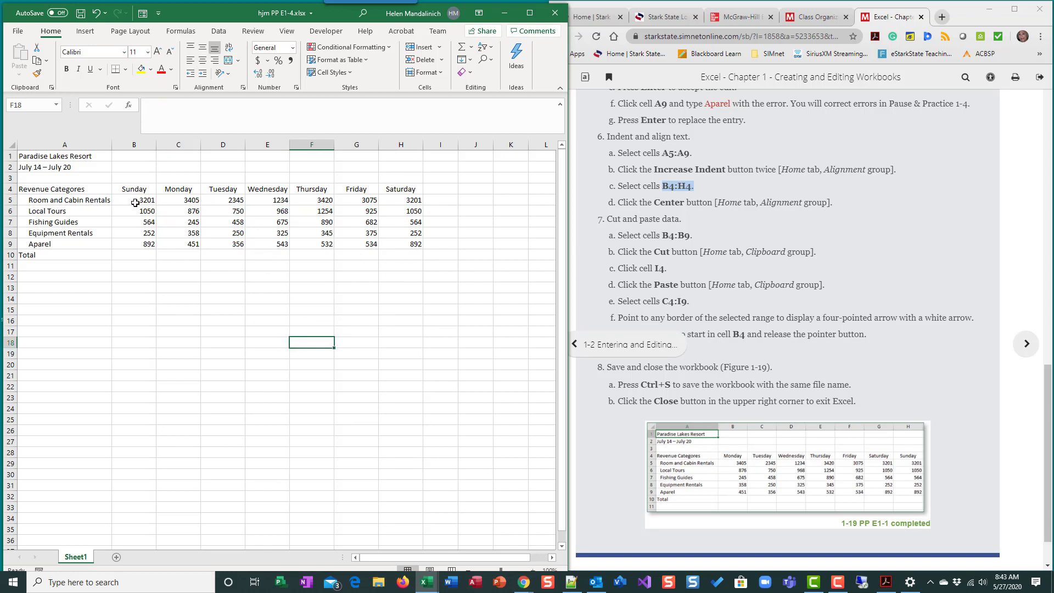
Step: Cut the Sunday column B4:B9 and paste it into I4:I9 after Saturday
drag(134, 189, 134, 244)
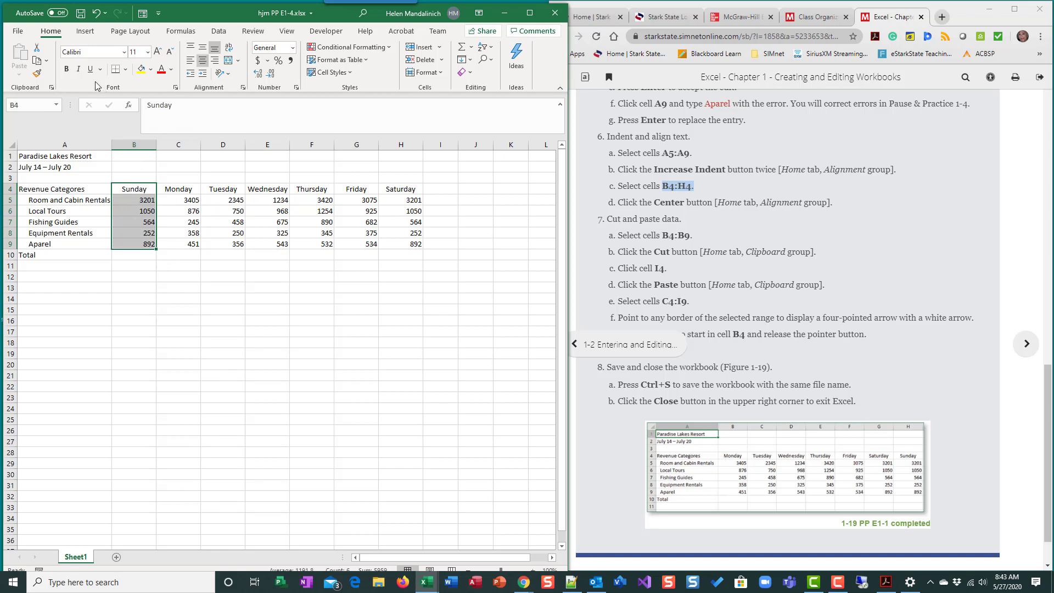
click(36, 49)
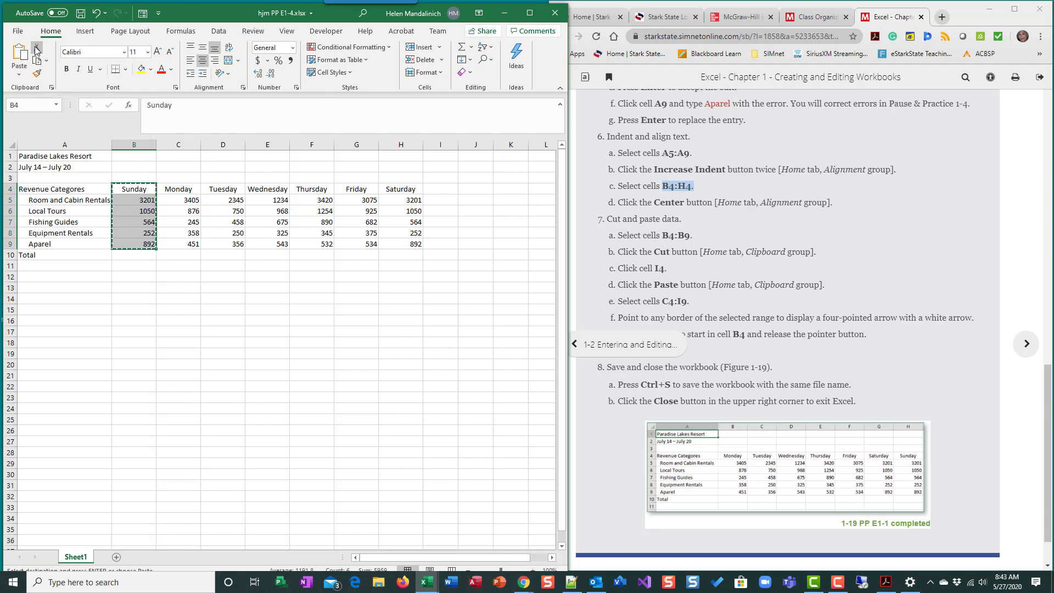
click(447, 188)
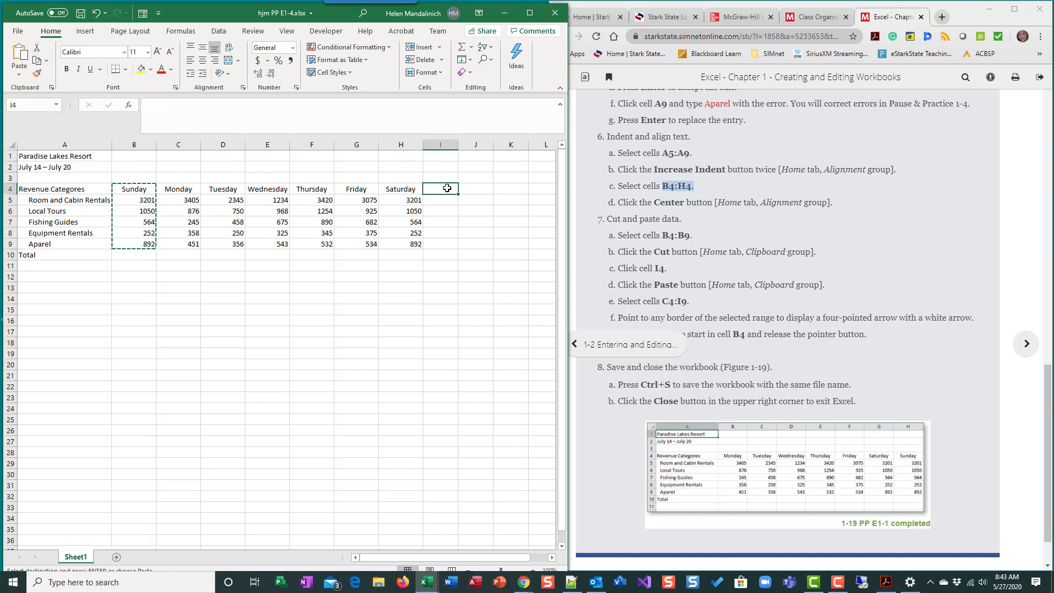
click(20, 54)
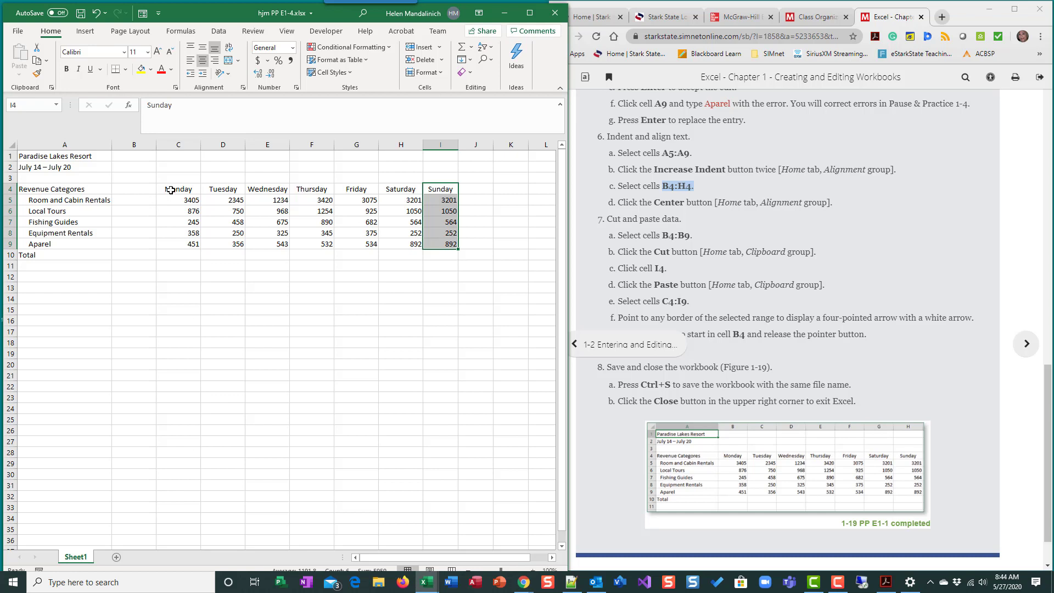
Step: Drag the Monday–Sunday range C4:I9 one column left so it fills B4:H9
drag(171, 190, 432, 243)
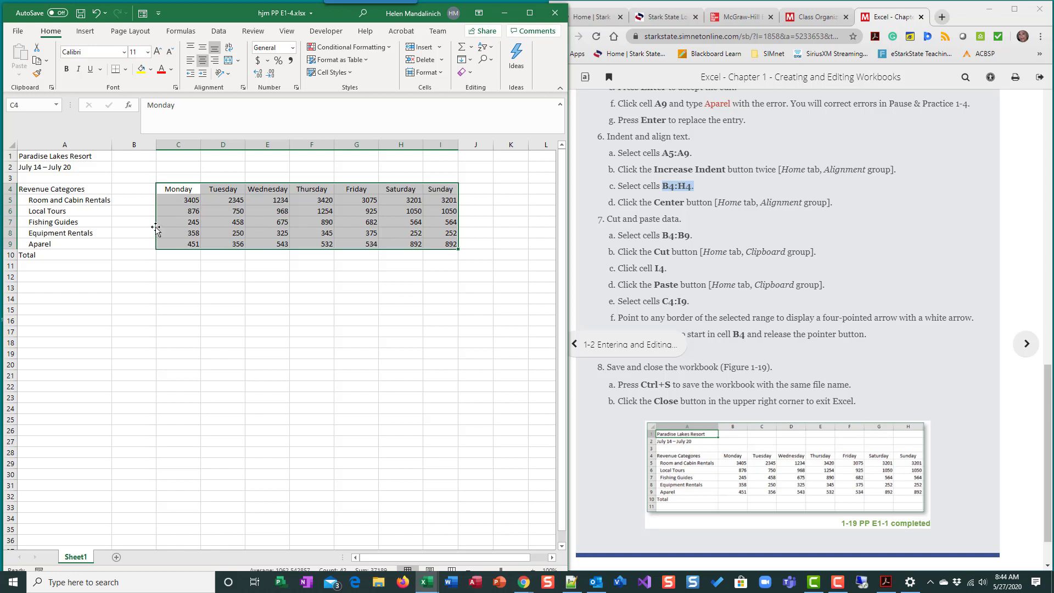
drag(156, 227, 149, 228)
click(387, 365)
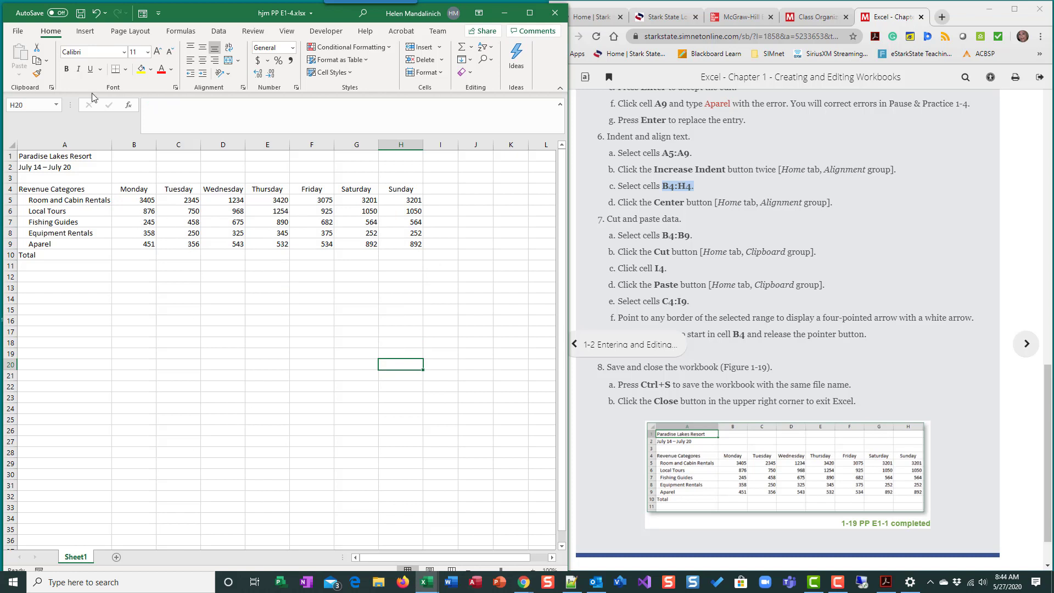
click(94, 15)
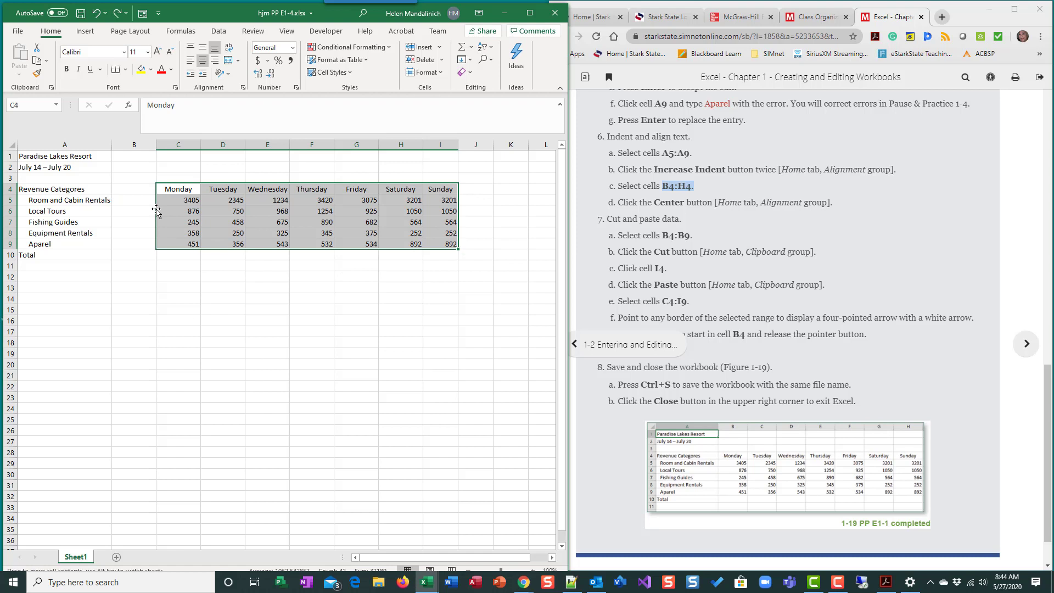
drag(156, 214, 150, 209)
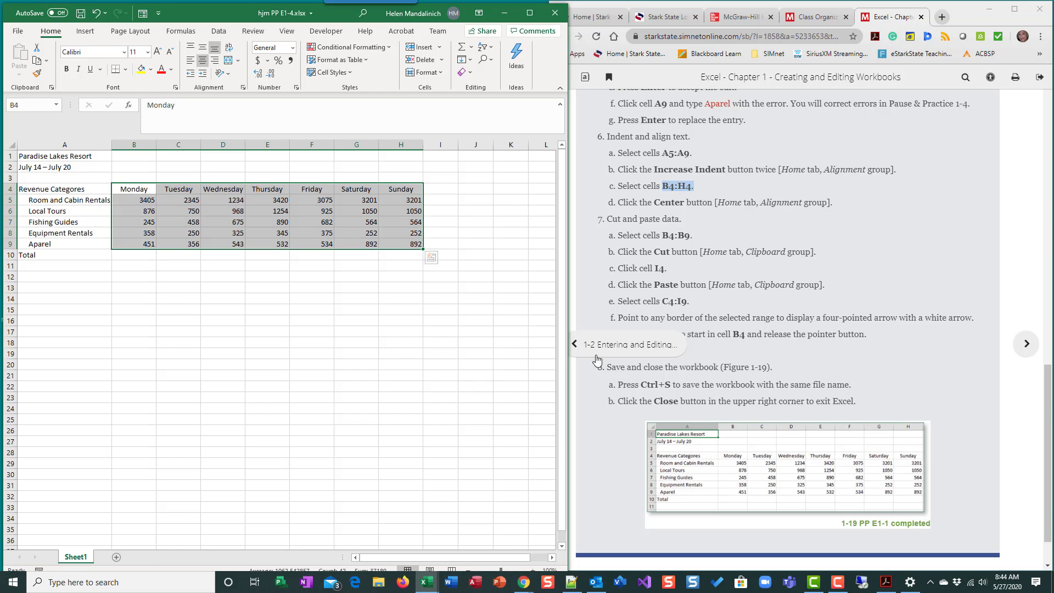
scroll(900, 352, down, 1)
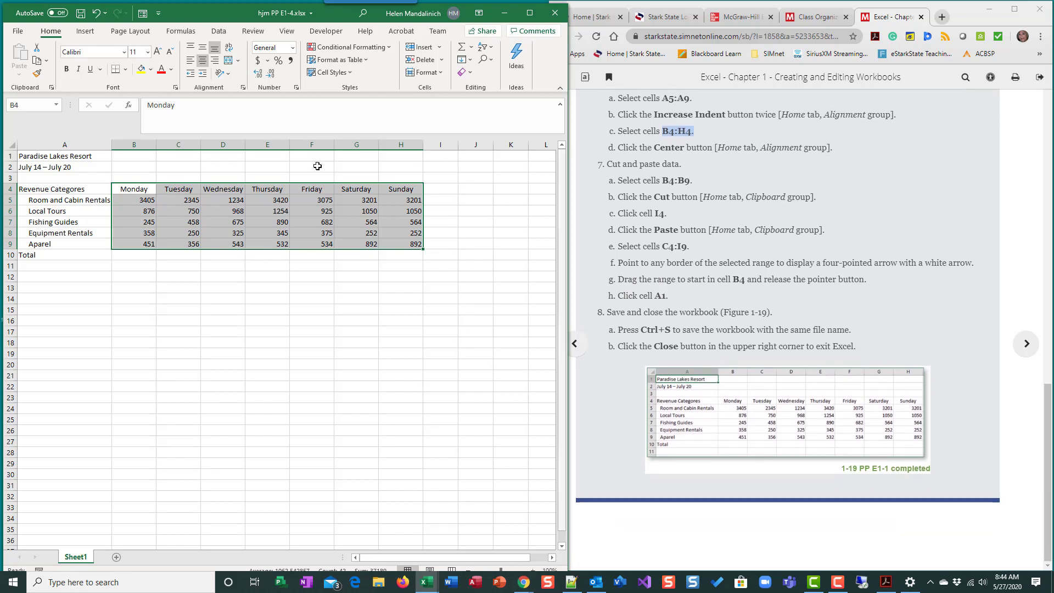
Step: Return to cell A1 and save the PP E1-4 workbook under its current name
click(66, 157)
key(ctrl+s)
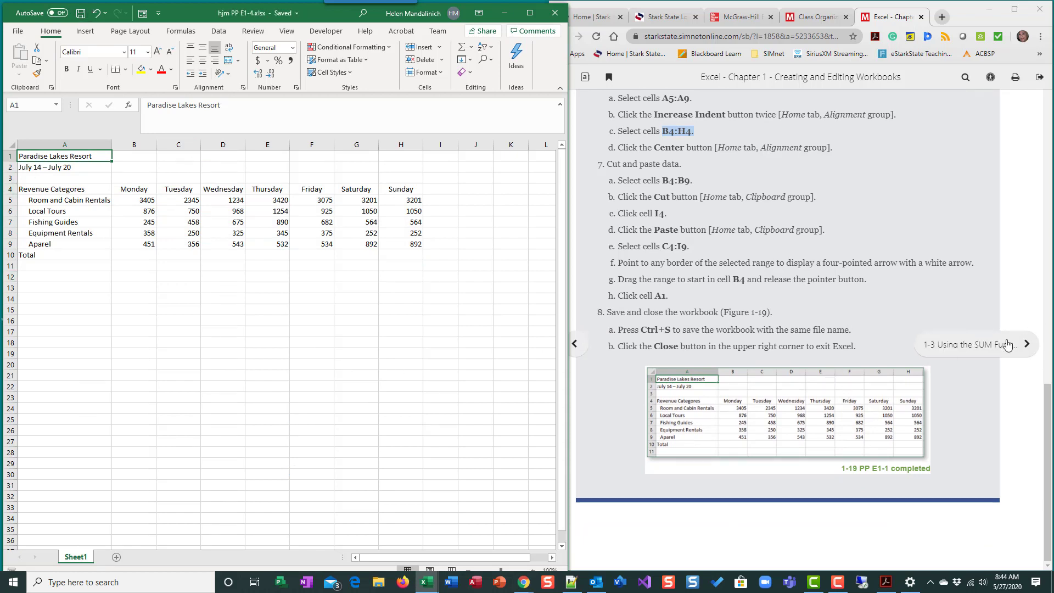
click(1026, 343)
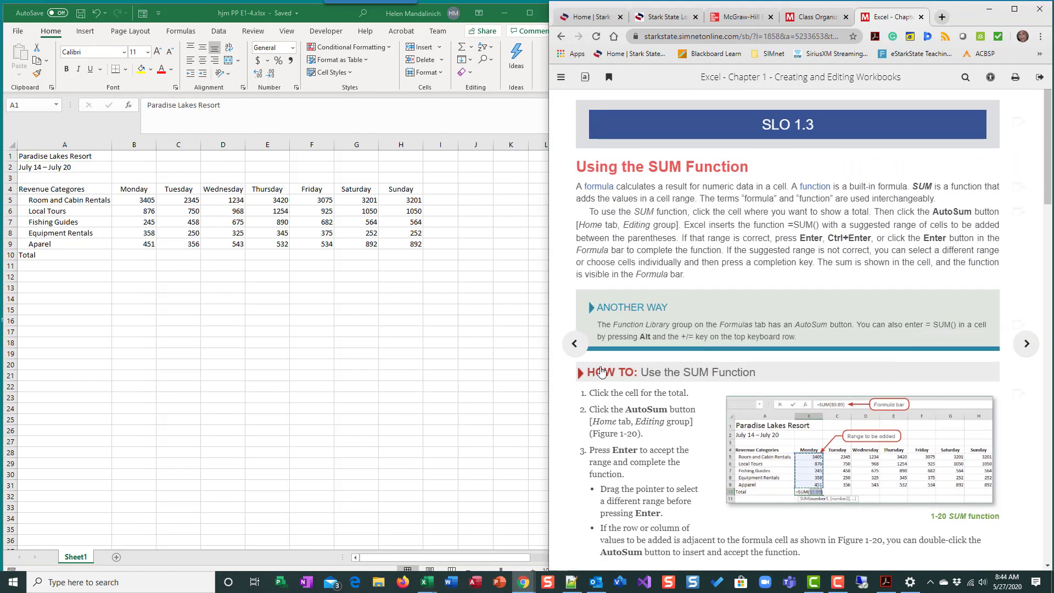
click(574, 344)
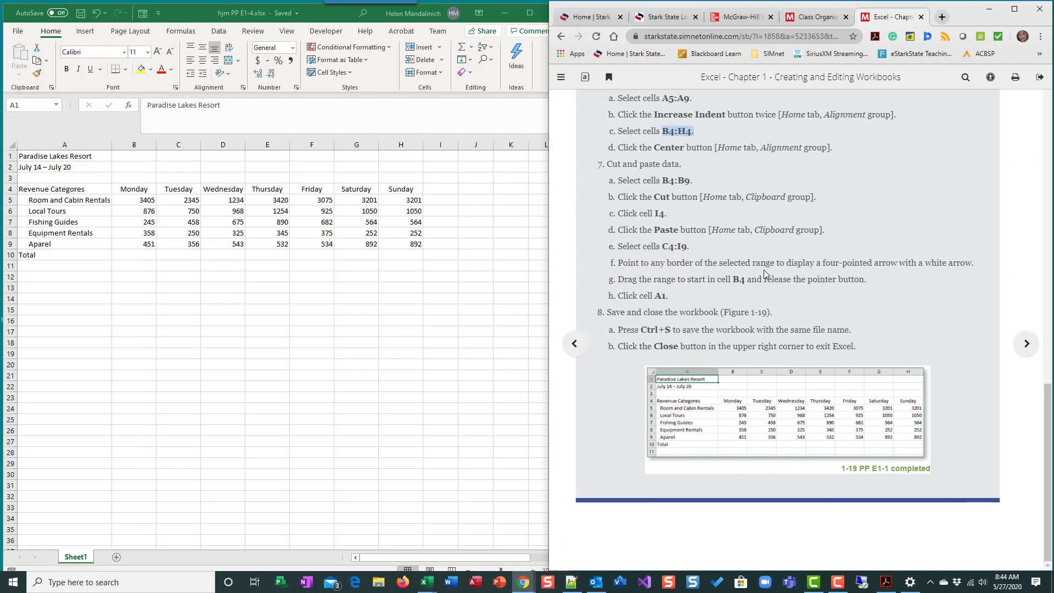